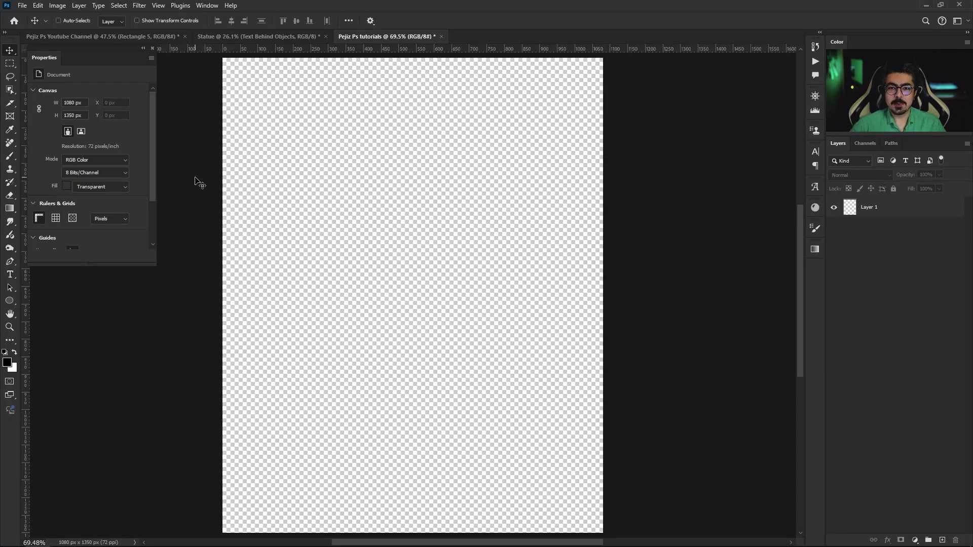
Open New Document set to 1080 × 1350 px, 72 ppi, RGB, transparent background.
key(ctrl+n)
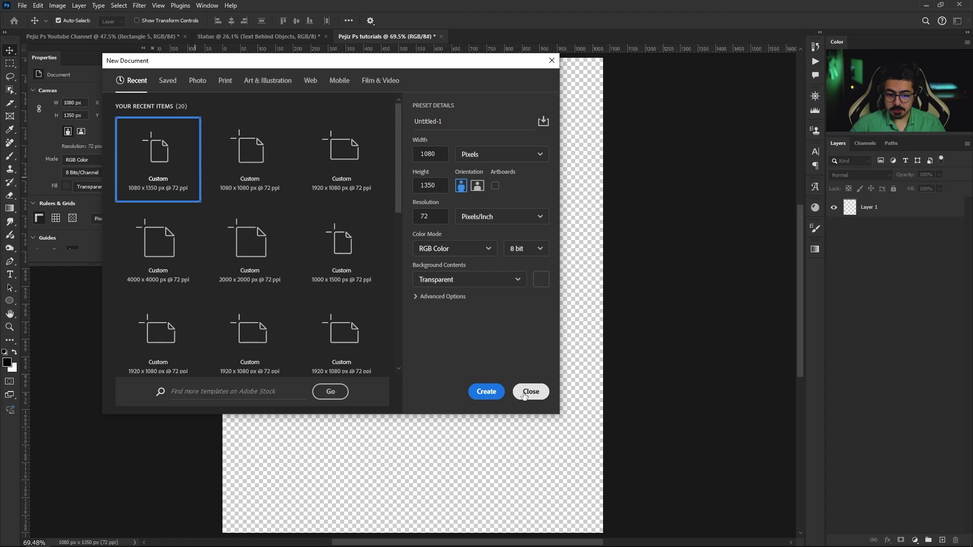
Create the blank canvas and drag the Statue of Liberty photo into it.
click(524, 395)
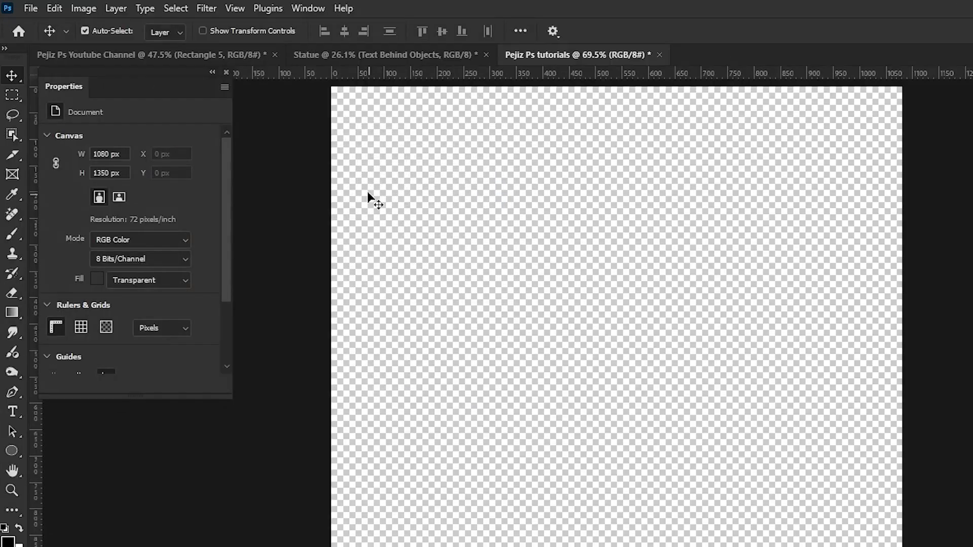
click(229, 38)
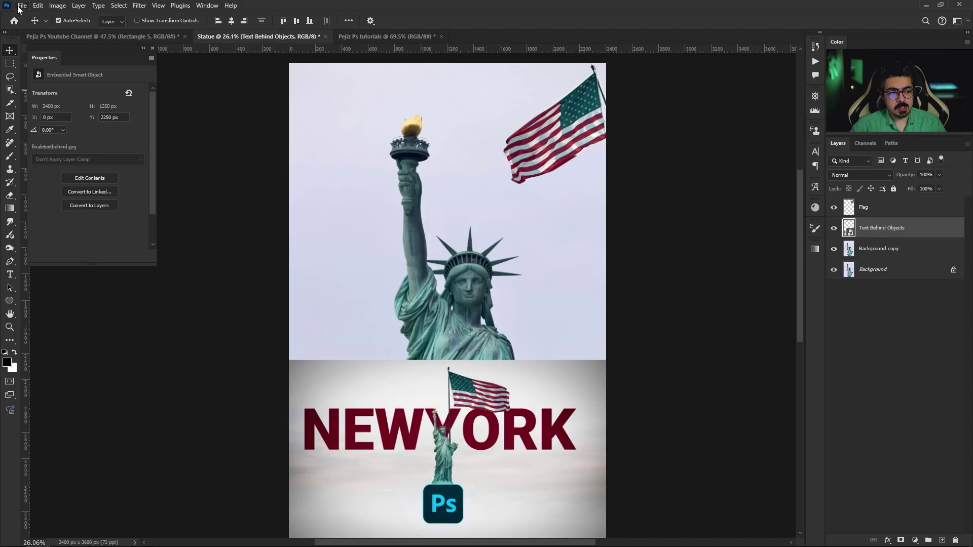
click(20, 6)
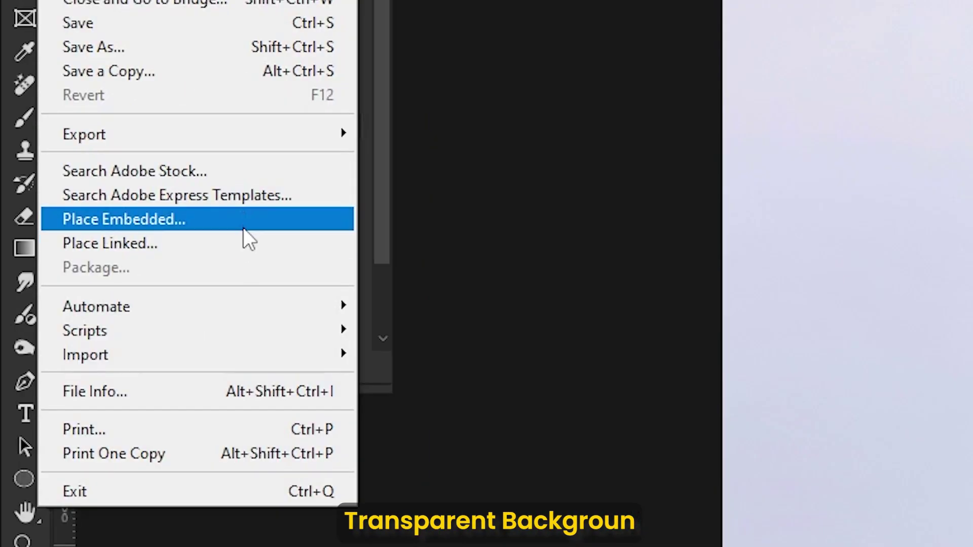
click(99, 198)
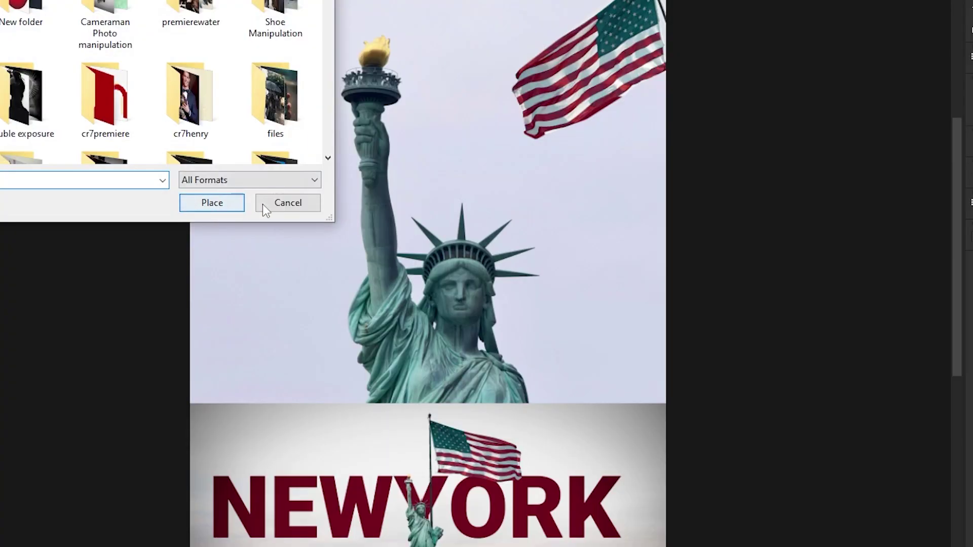
click(263, 205)
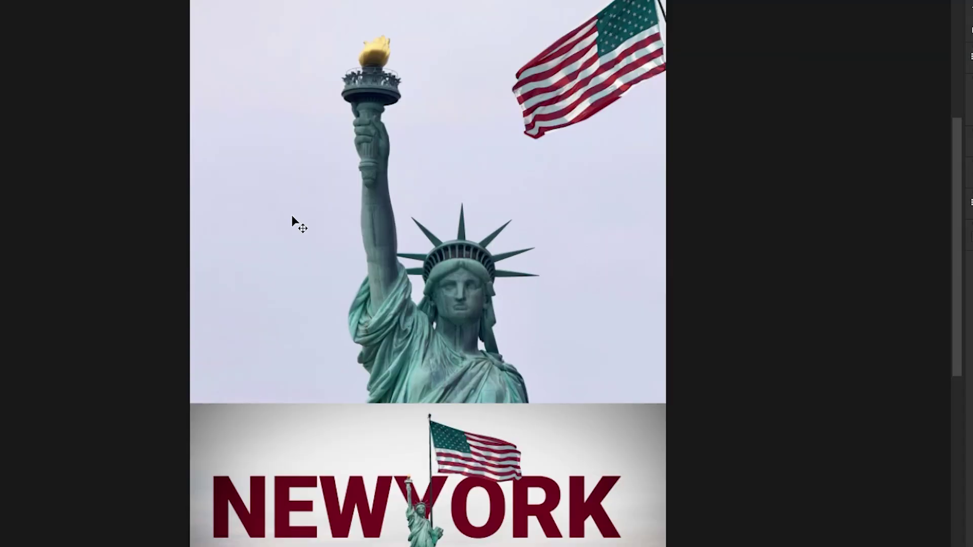
drag(291, 219, 423, 117)
drag(411, 256, 410, 256)
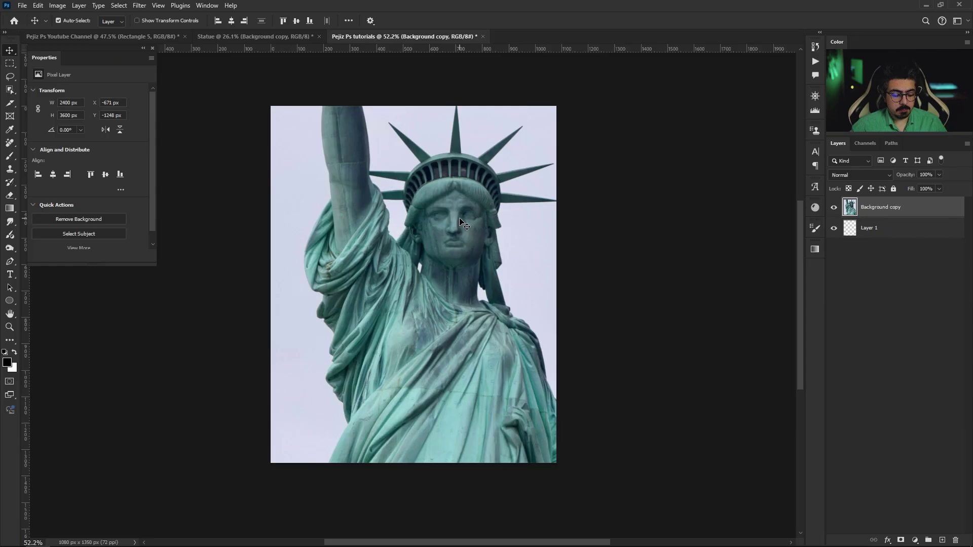
Scale the statue photo down to about 828 × 1241 px and commit the transform.
key(ctrl+t)
drag(801, 247, 528, 246)
drag(441, 223, 426, 241)
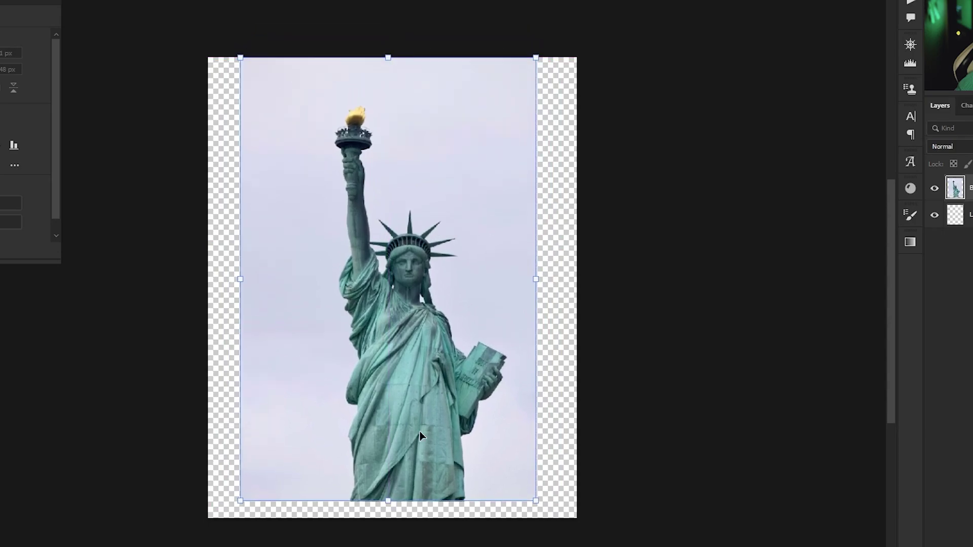
drag(390, 55, 389, 72)
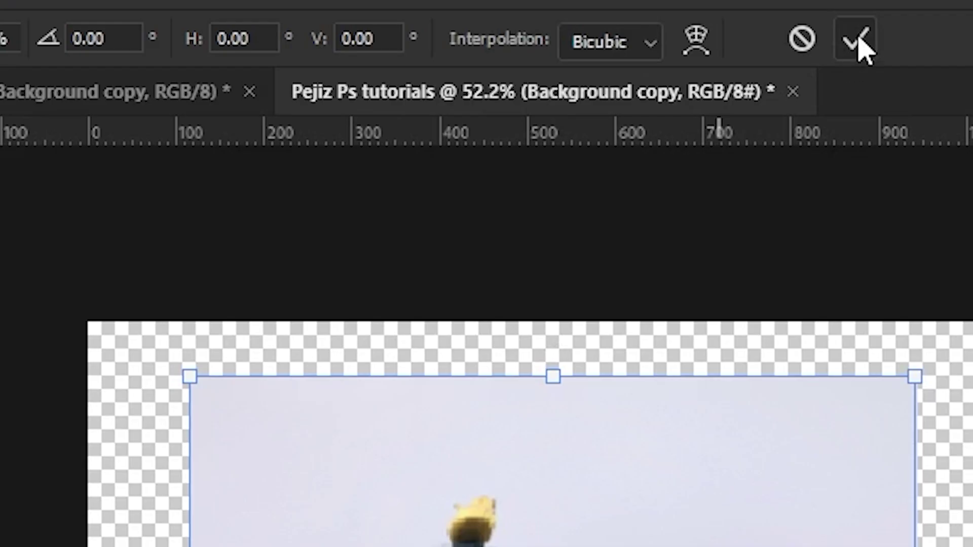
click(502, 21)
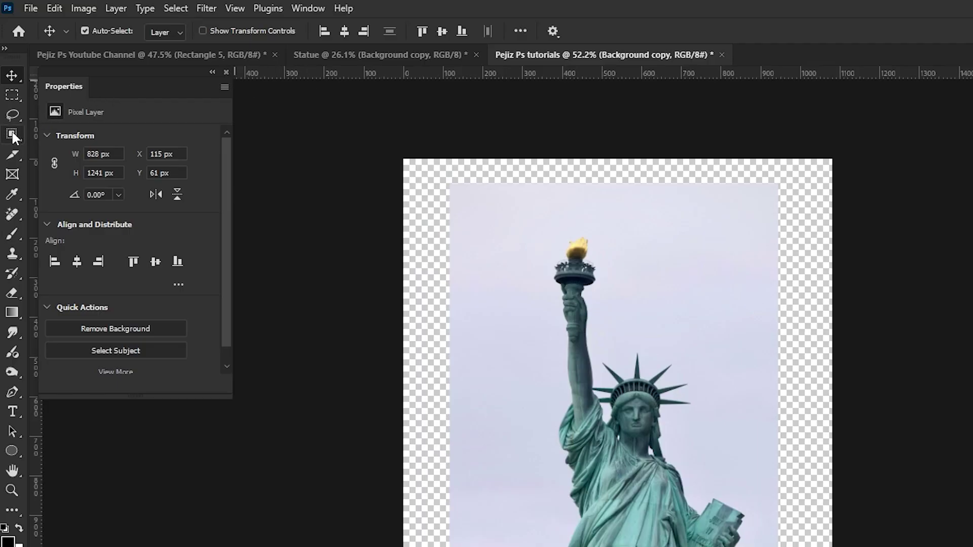
Select the statue's outline with the Object Selection Tool.
click(12, 136)
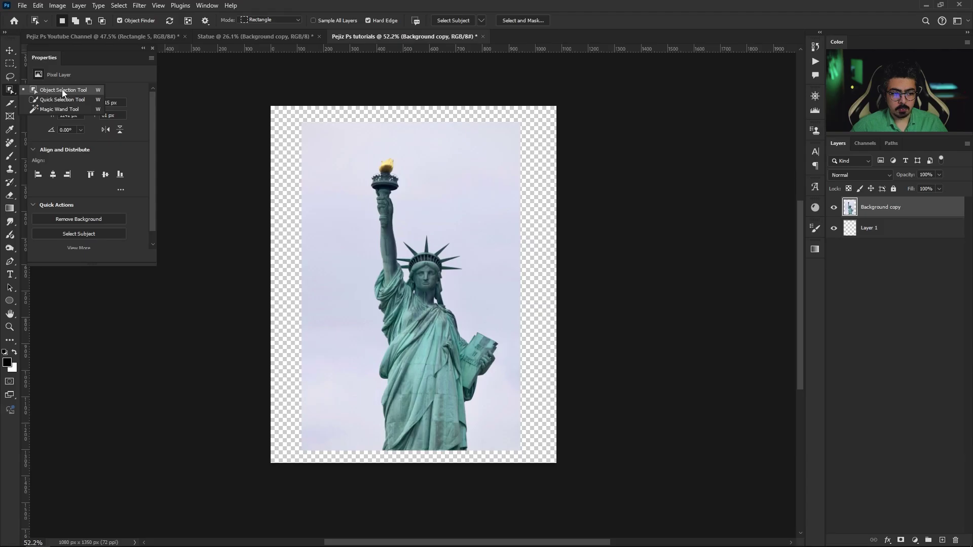
click(83, 134)
drag(318, 133, 494, 455)
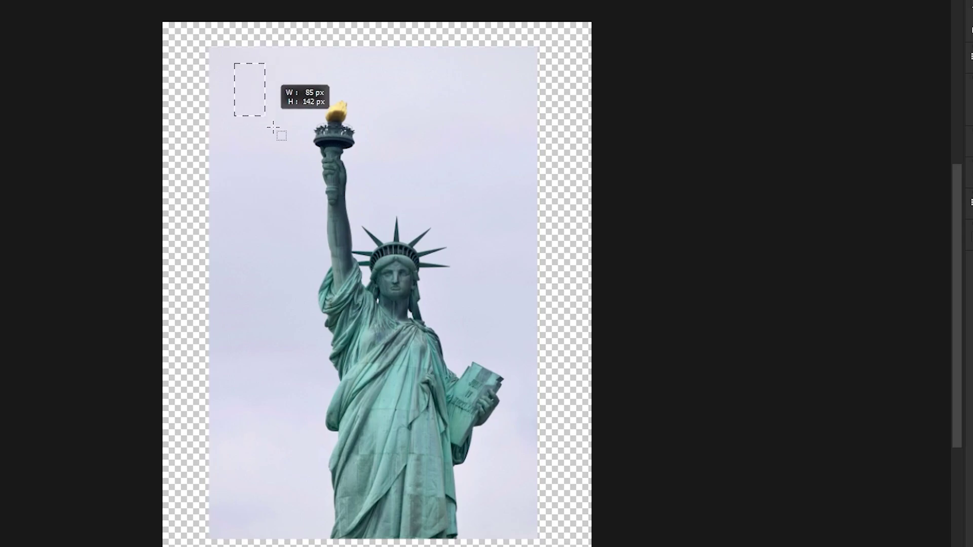
drag(496, 542, 508, 545)
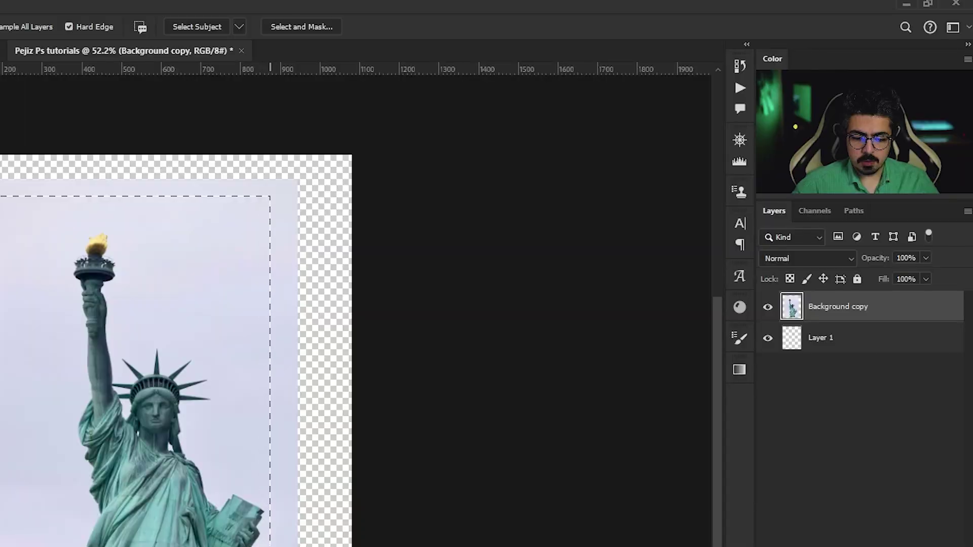
drag(306, 407, 305, 407)
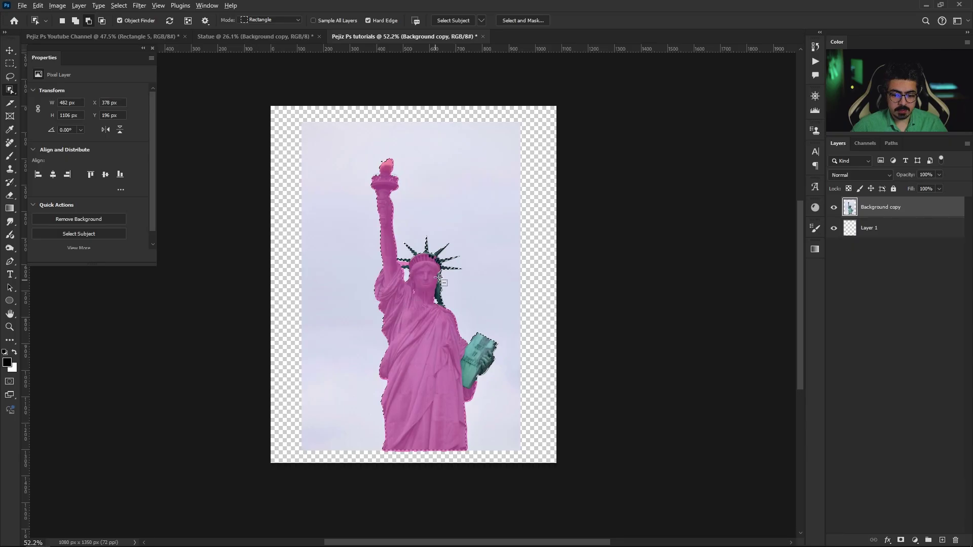
Refine the selection with the Lasso at the crown spikes and raised arm, then zoom out.
scroll(463, 282, up, 2)
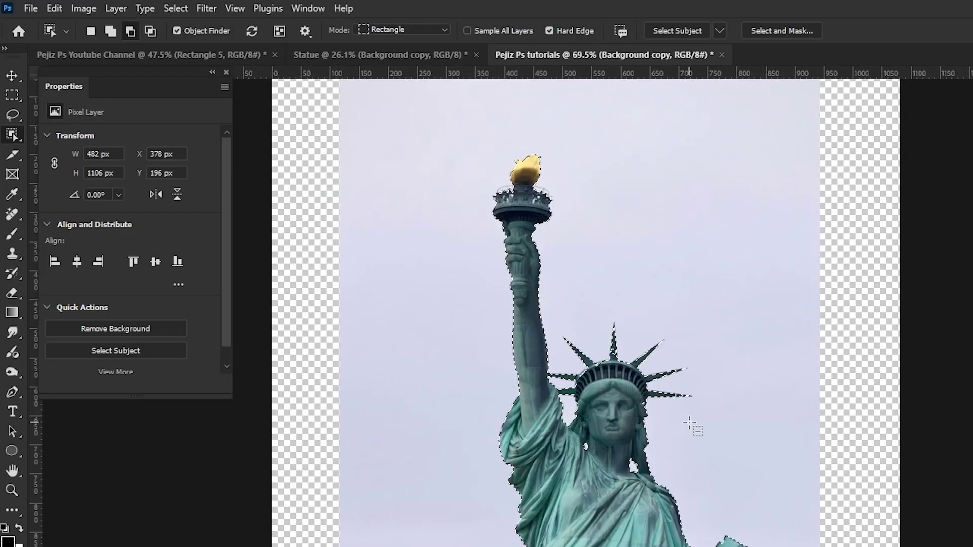
scroll(689, 423, up, 1)
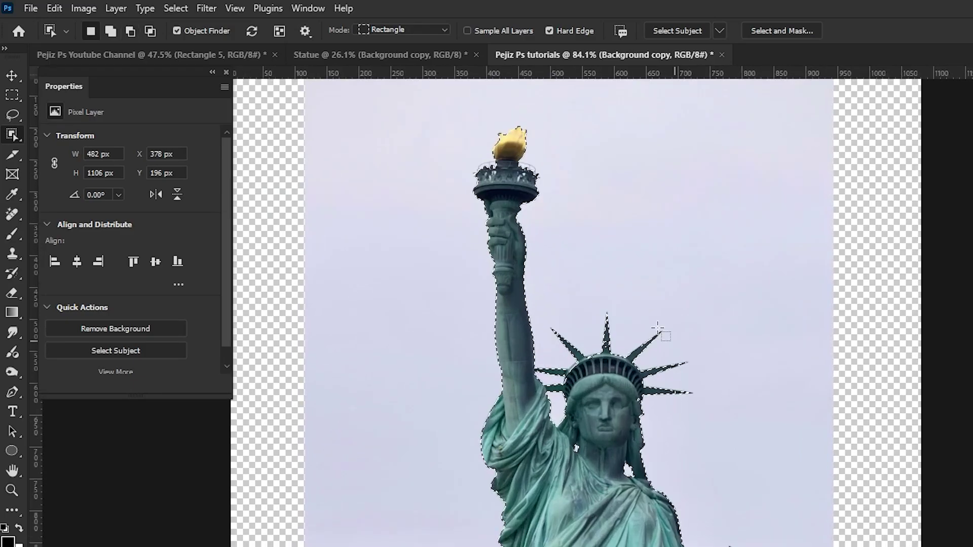
click(13, 115)
click(81, 129)
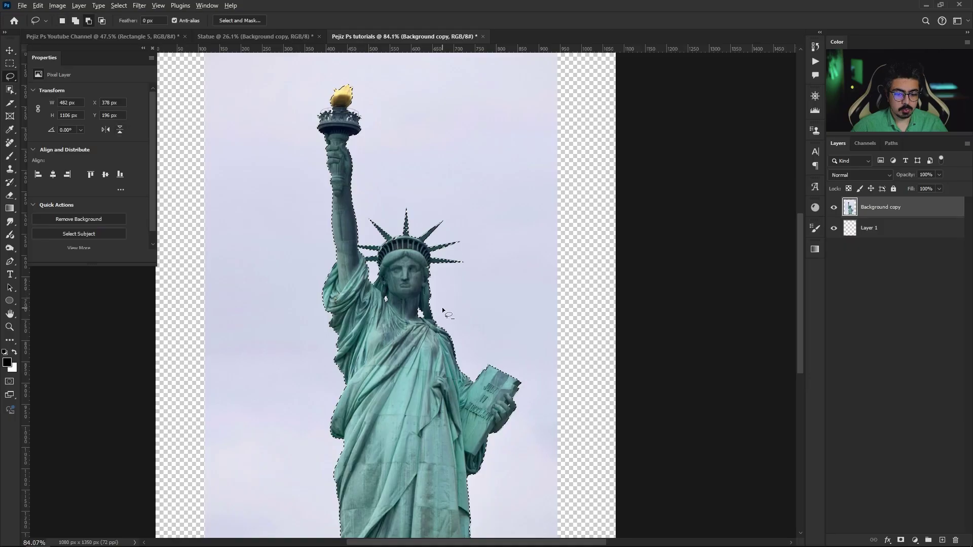
scroll(399, 272, up, 10)
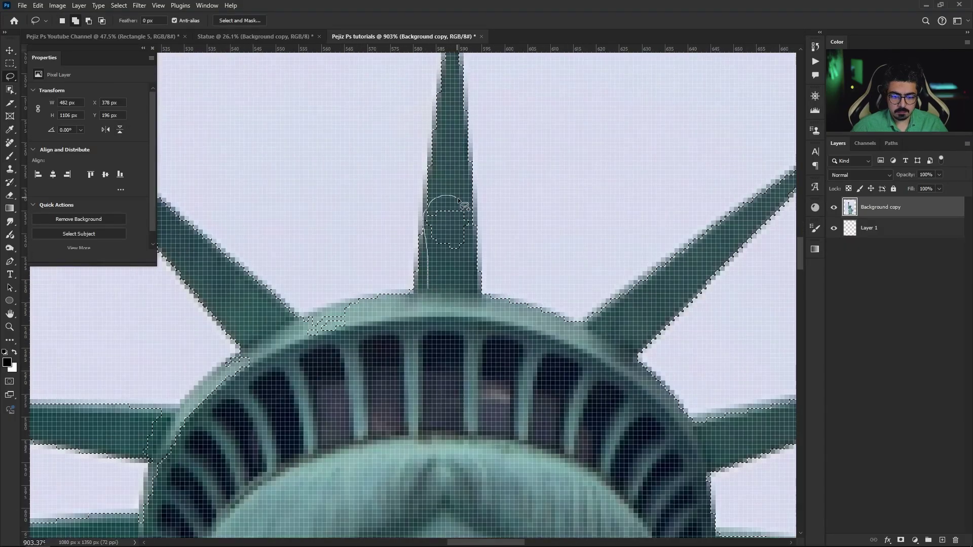
drag(508, 222, 398, 317)
scroll(398, 318, down, 10)
scroll(517, 351, up, 10)
mouse_move(679, 324)
mouse_down()
mouse_move(603, 368)
mouse_move(559, 351)
mouse_up()
scroll(559, 351, down, 10)
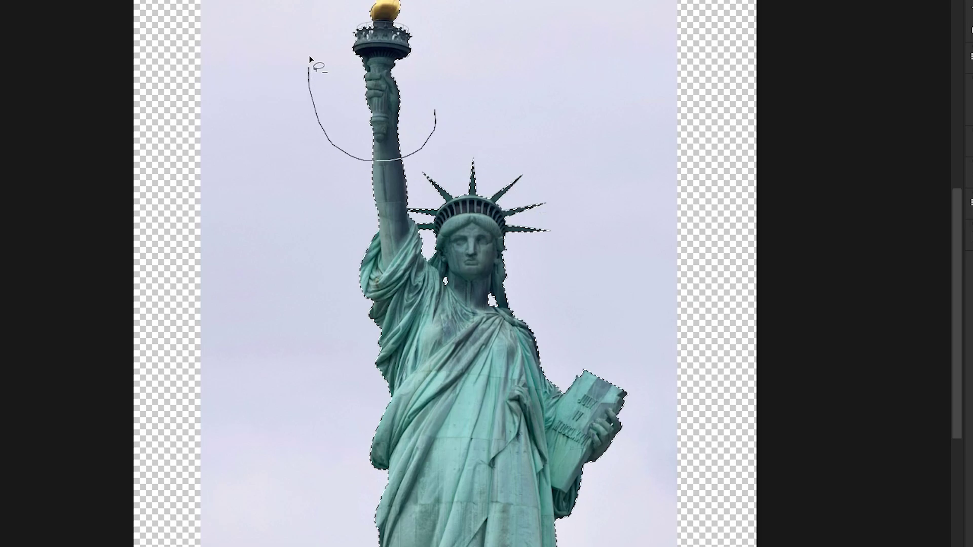
drag(424, 134, 426, 138)
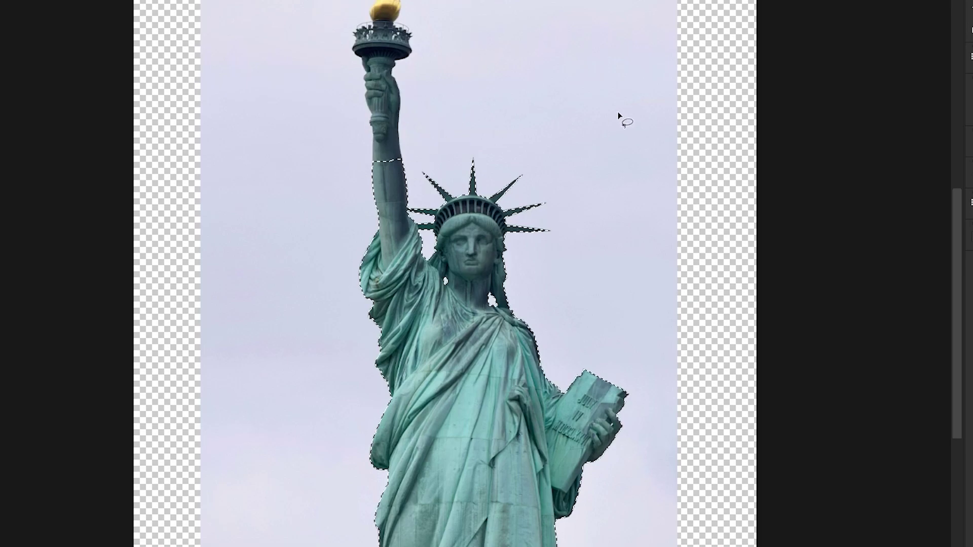
key(ctrl+minus)
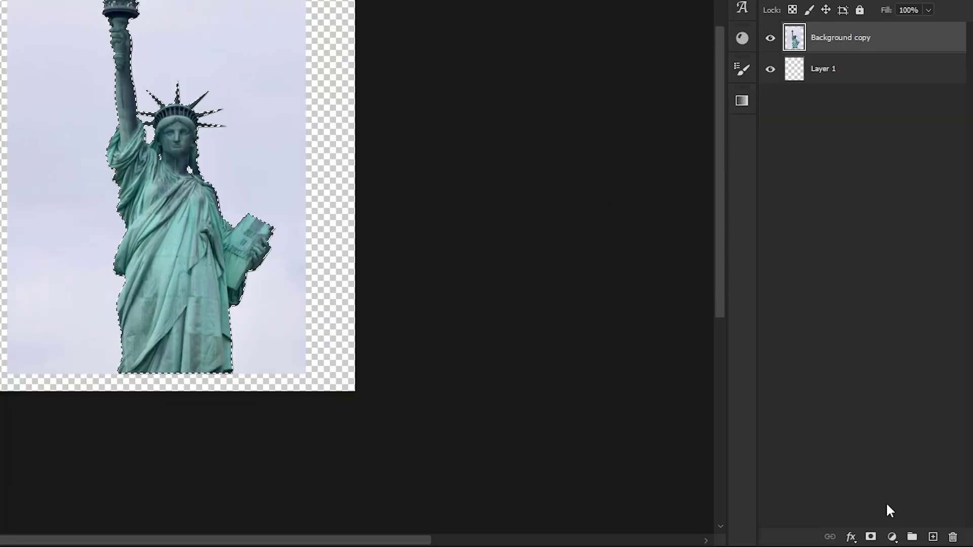
Mask out the sky, rename the layer 'statue', and add an empty Layer 1 beneath it.
click(870, 536)
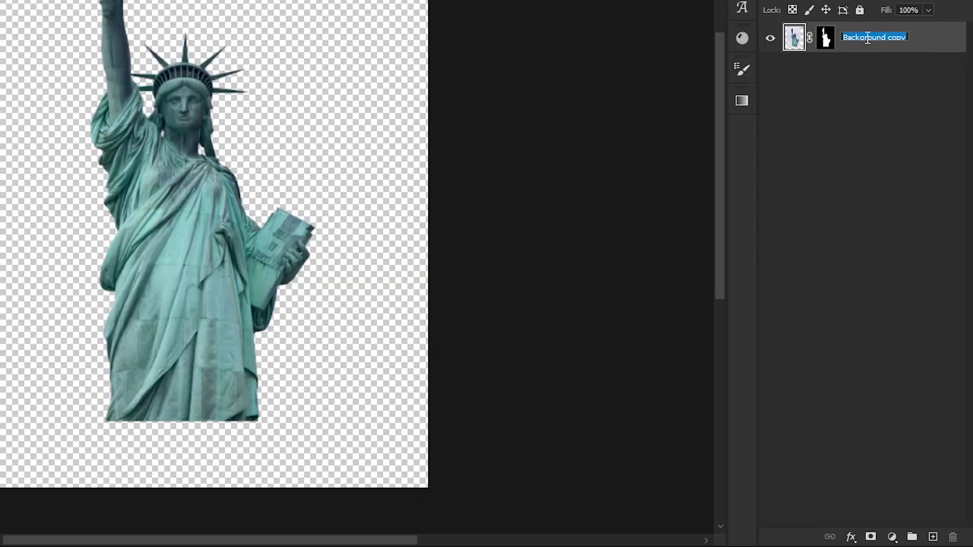
text(statue)
key(Return)
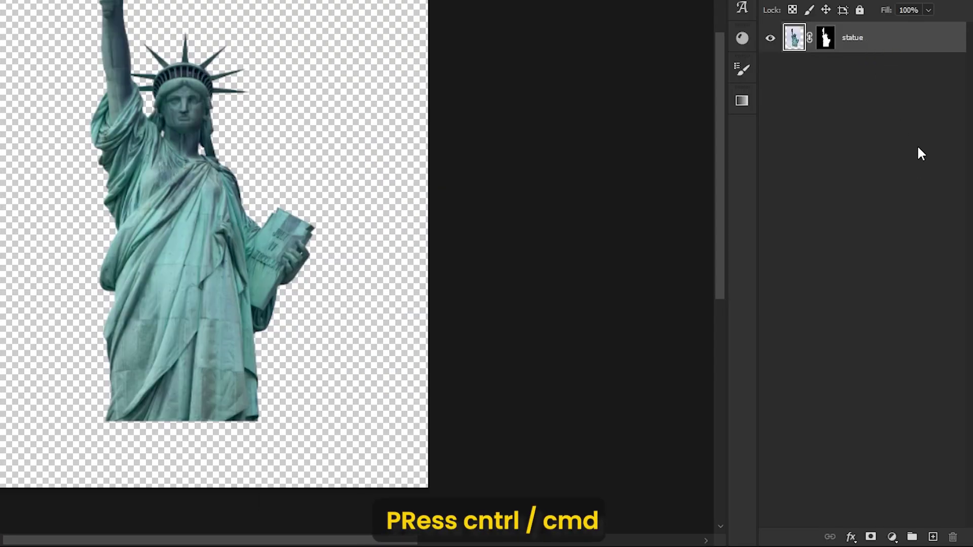
ctrl+click(933, 536)
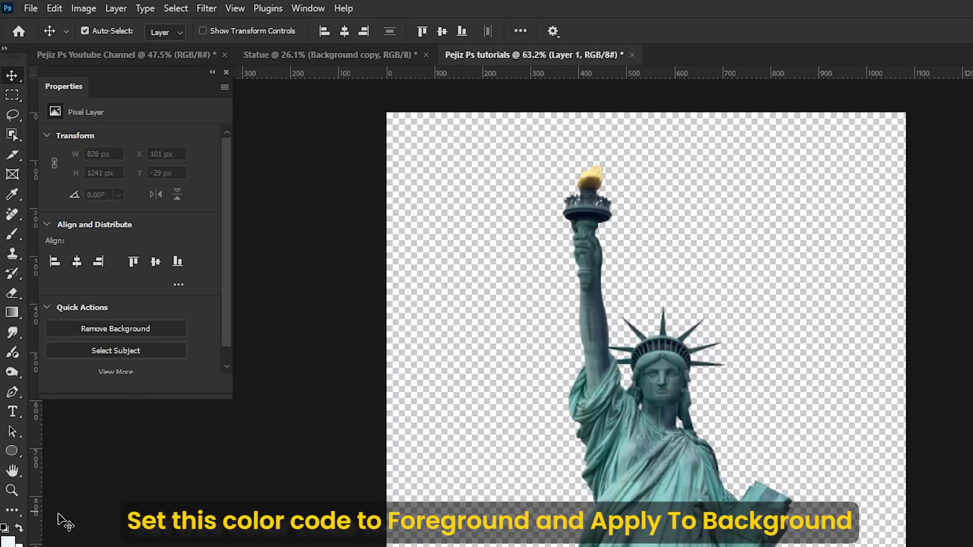
Fill Layer 1 with the pale blue foreground colour #ebf6f7.
click(6, 528)
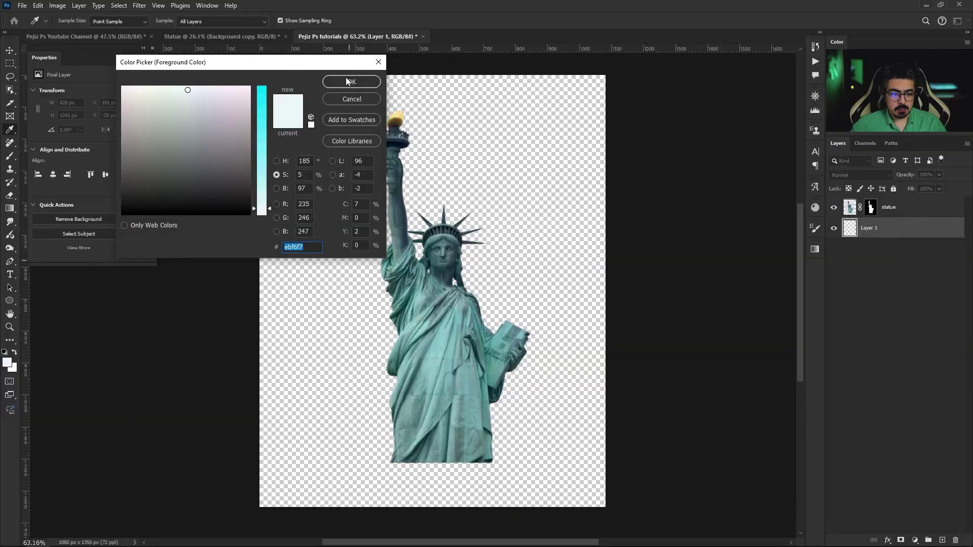
click(349, 81)
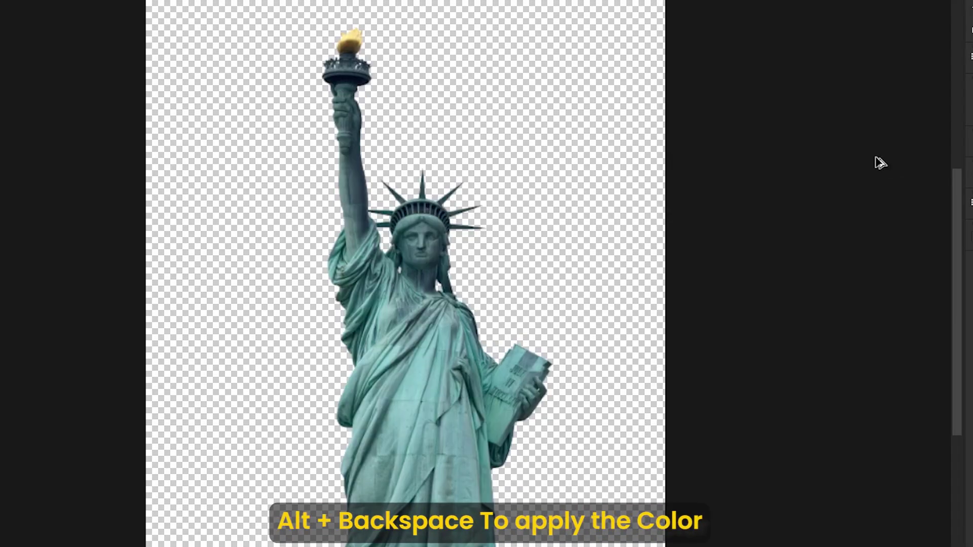
key(alt+BackSpace)
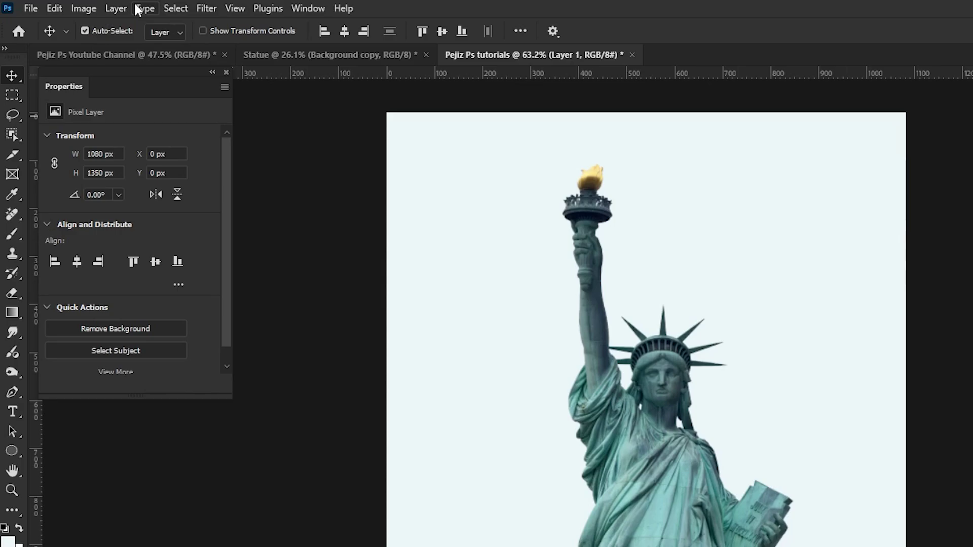
click(116, 8)
mouse_move(128, 25)
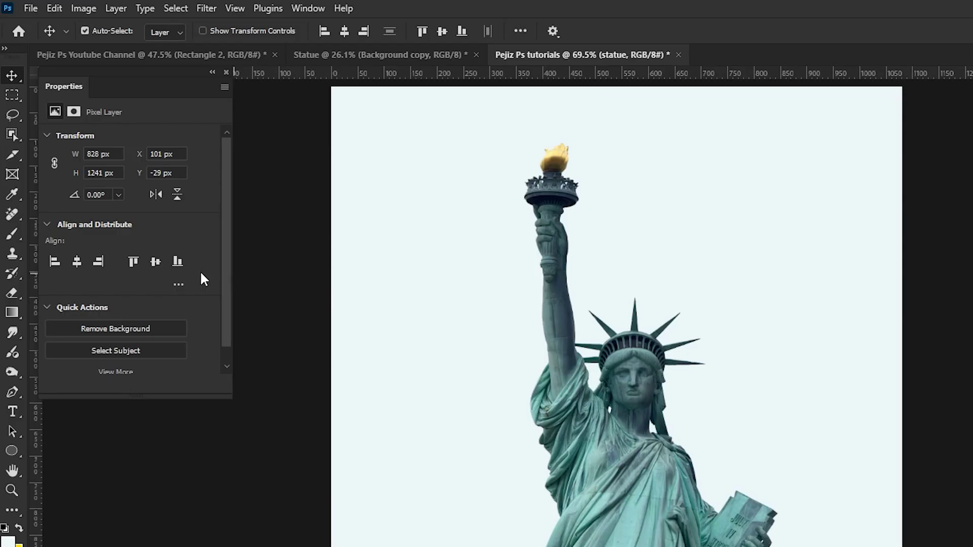
Create a 330 × 470 px rectangle with the Rectangle Tool.
click(11, 449)
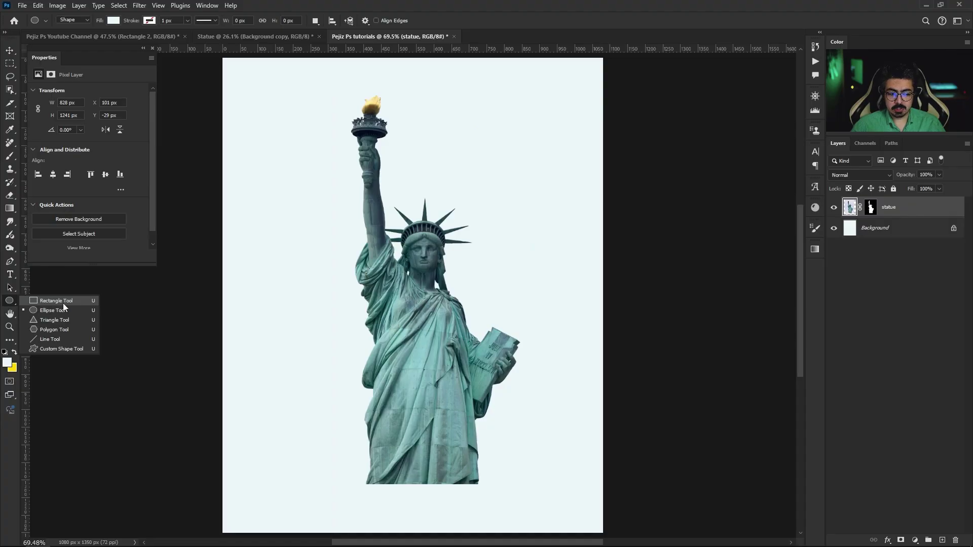
click(62, 303)
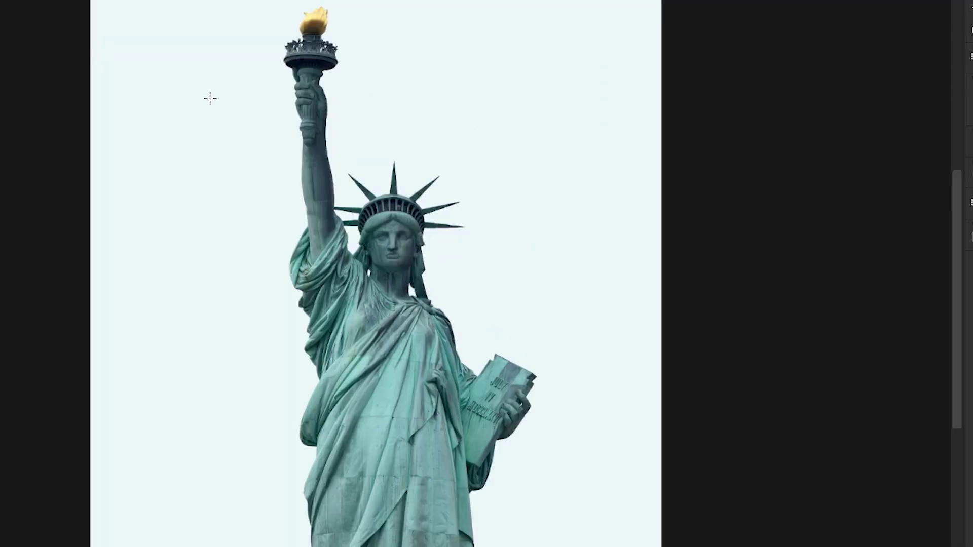
click(211, 98)
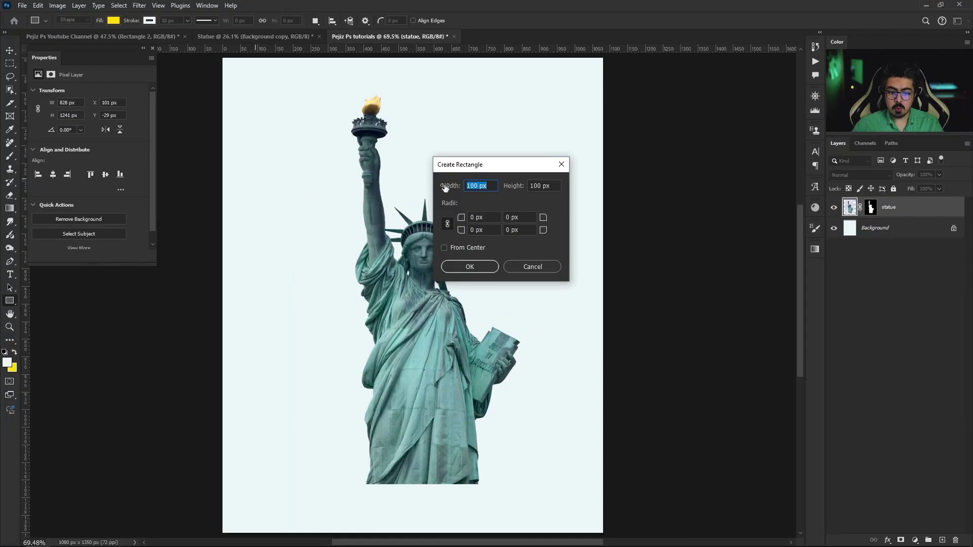
text(330)
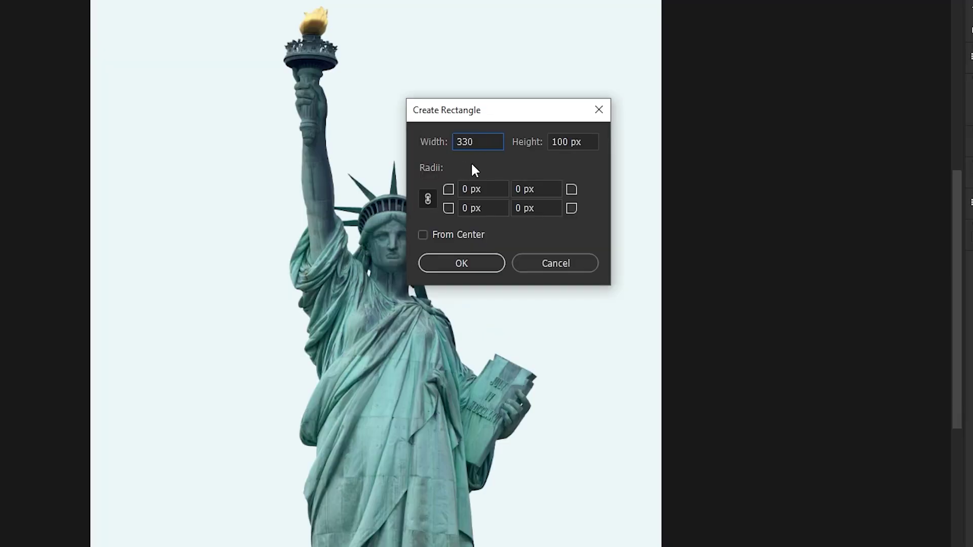
double_click(560, 142)
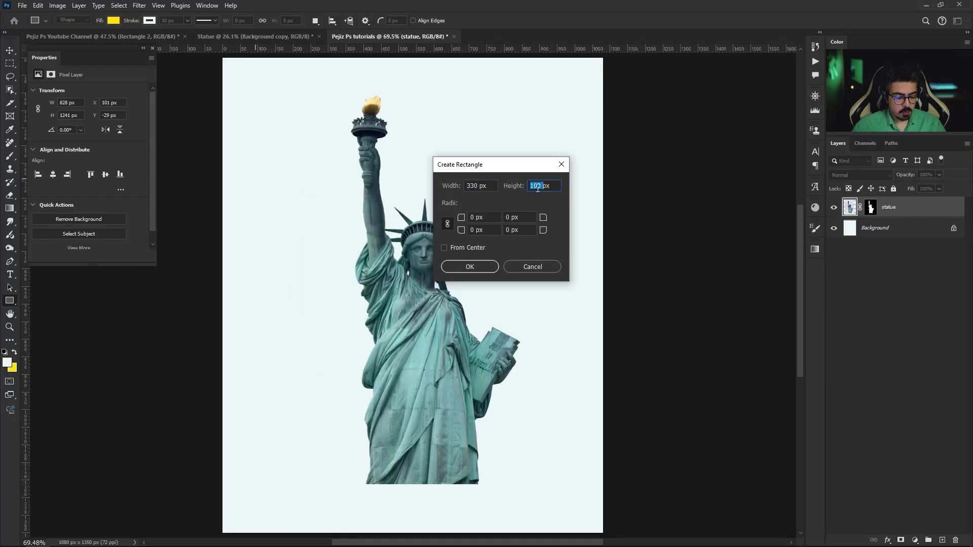
text(47)
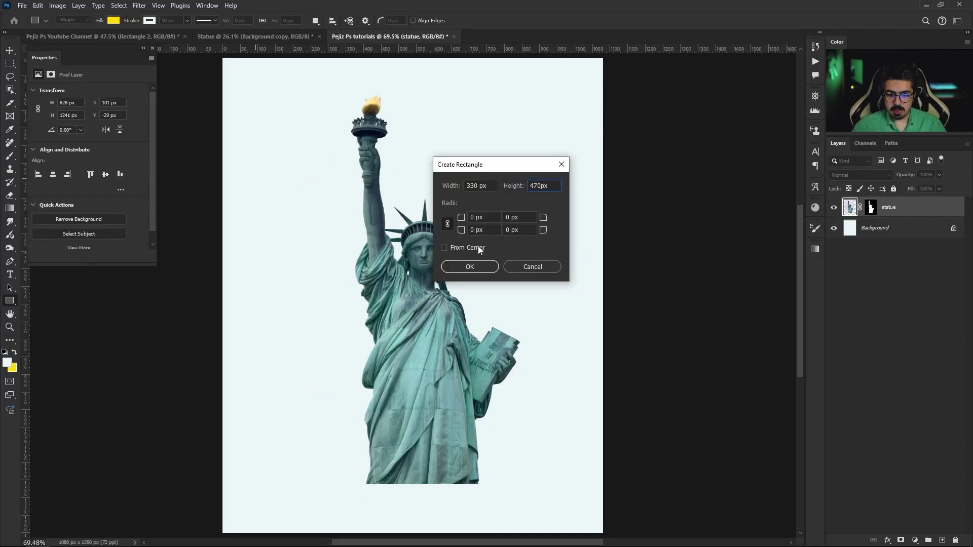
click(470, 267)
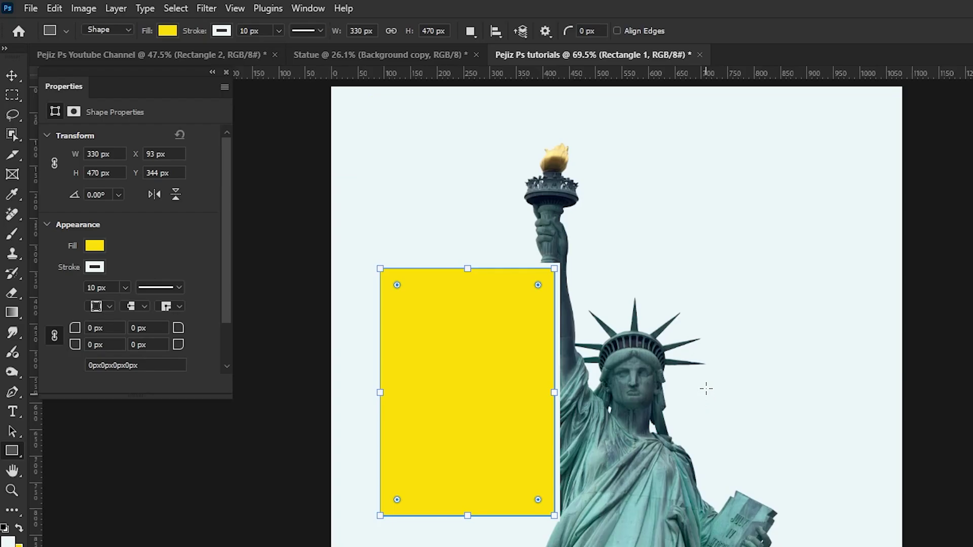
Give the rectangle fill ffd700 and an ebf6f7 outline, and place it over the statue's torso.
key(v)
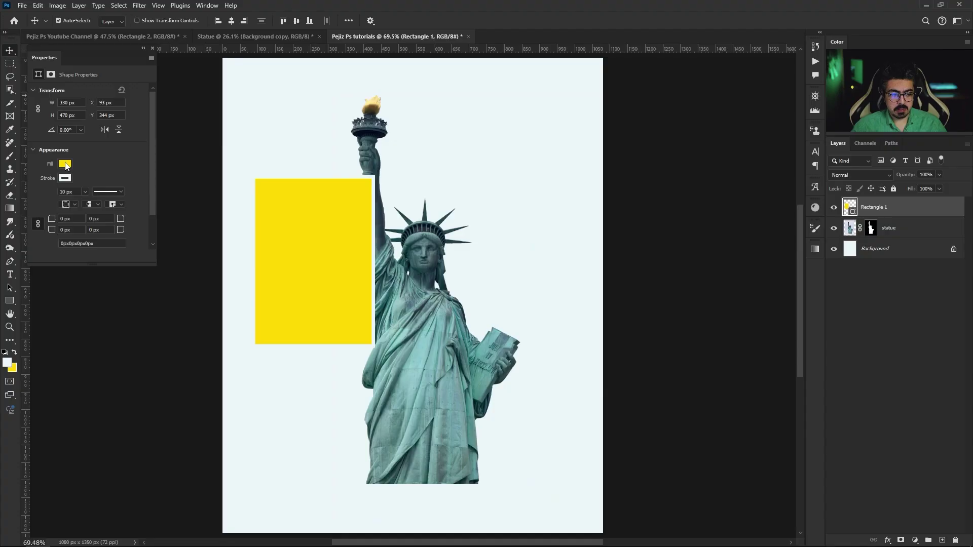
click(96, 244)
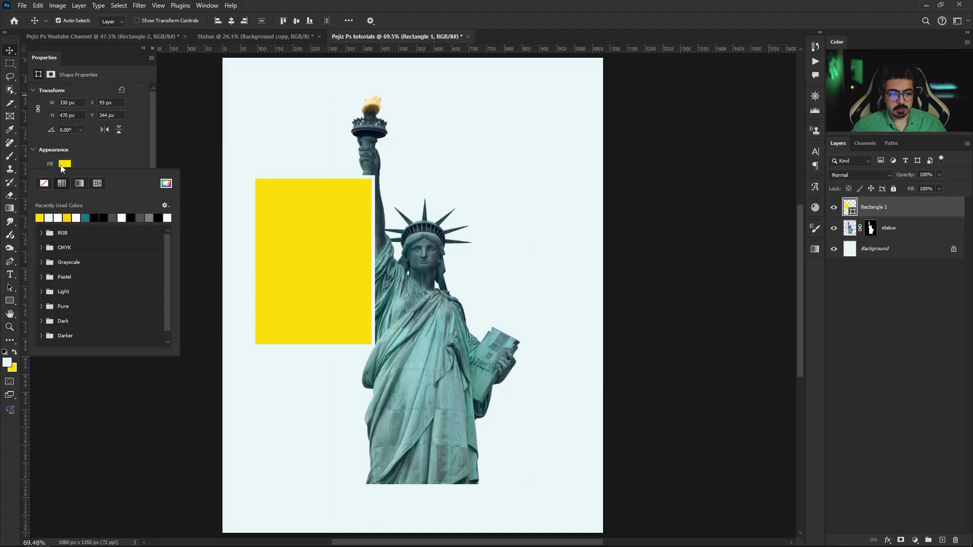
click(165, 184)
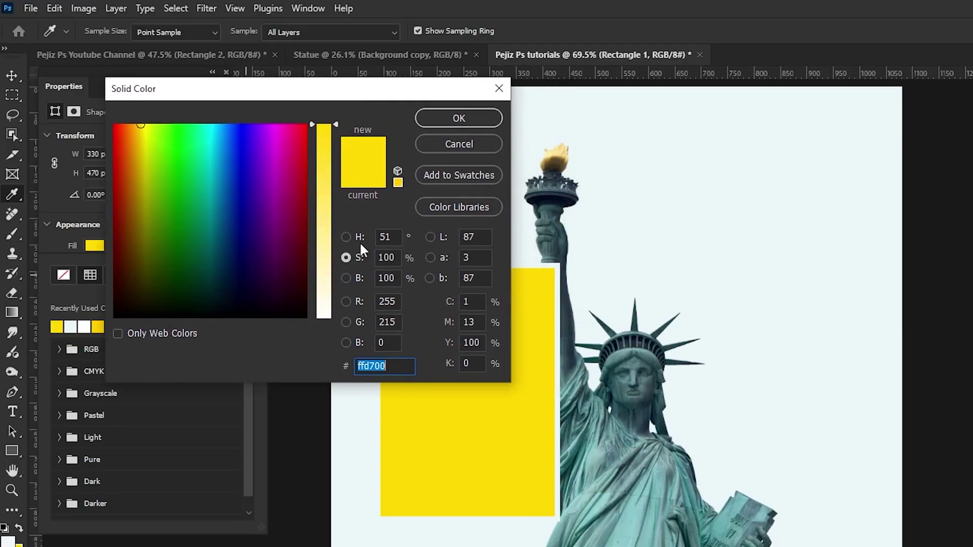
click(439, 120)
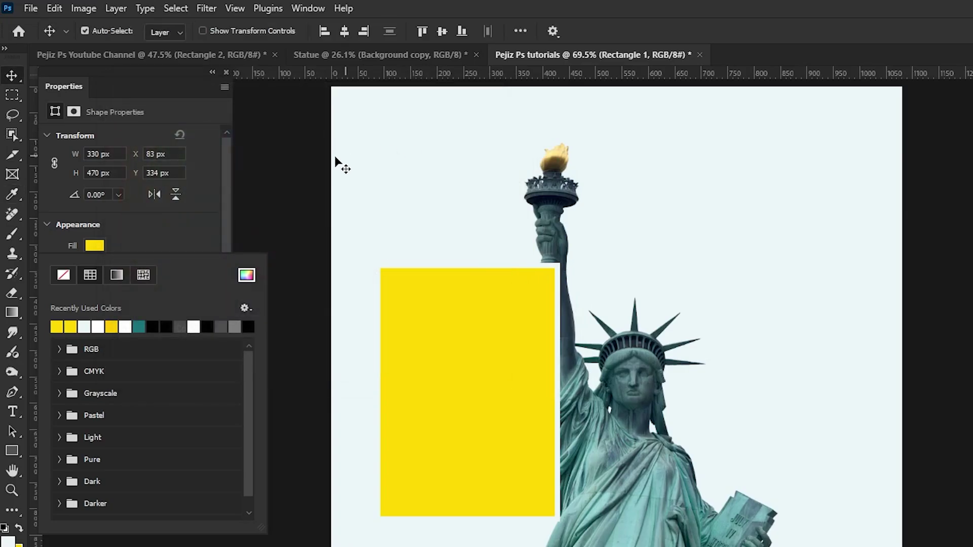
click(187, 222)
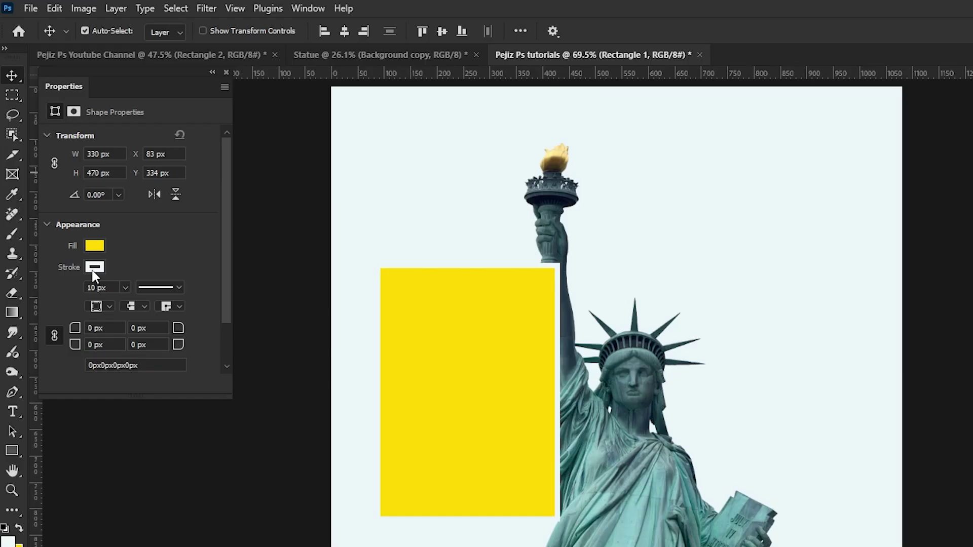
click(95, 268)
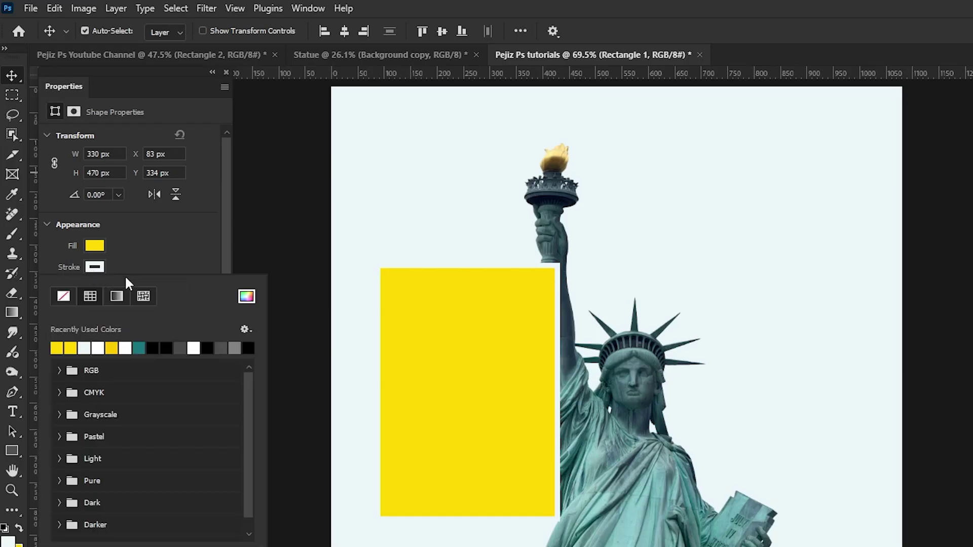
click(246, 296)
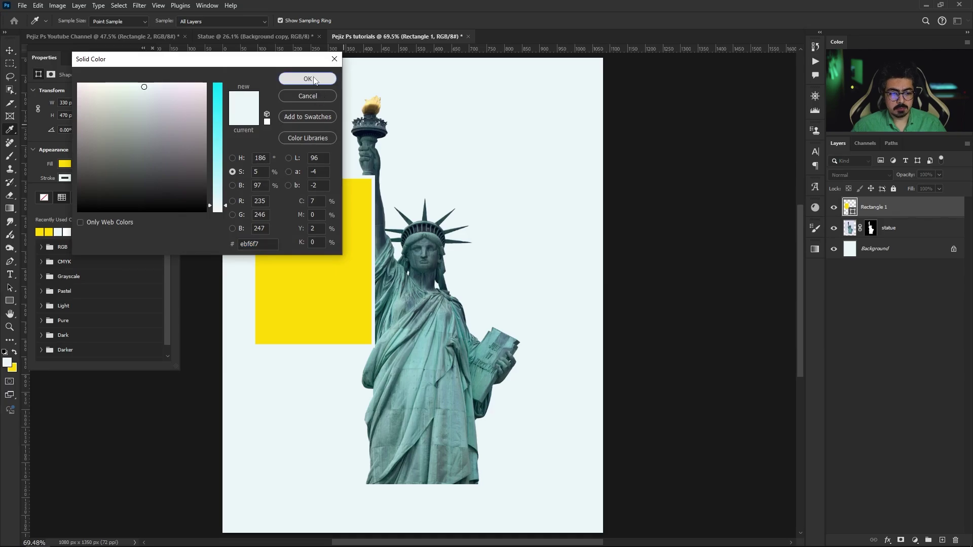
click(307, 79)
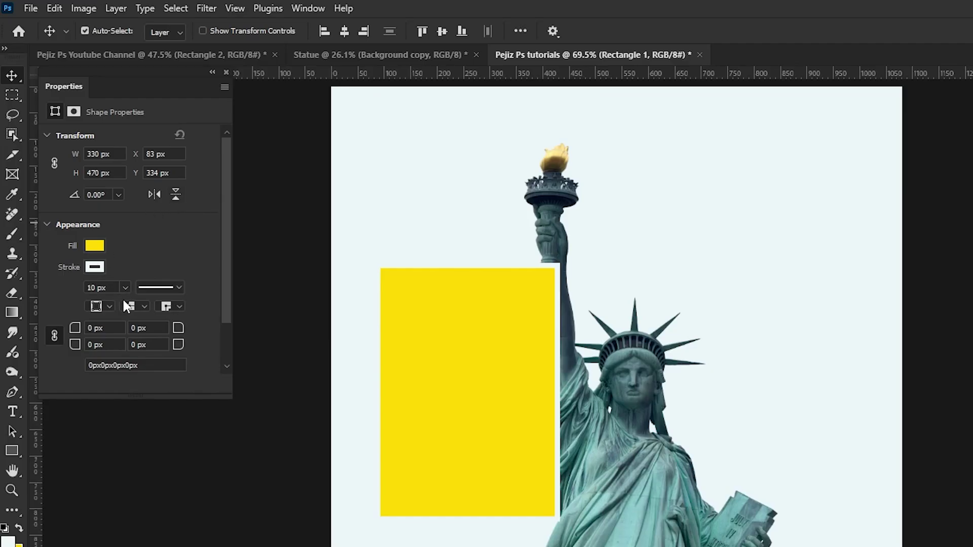
click(108, 306)
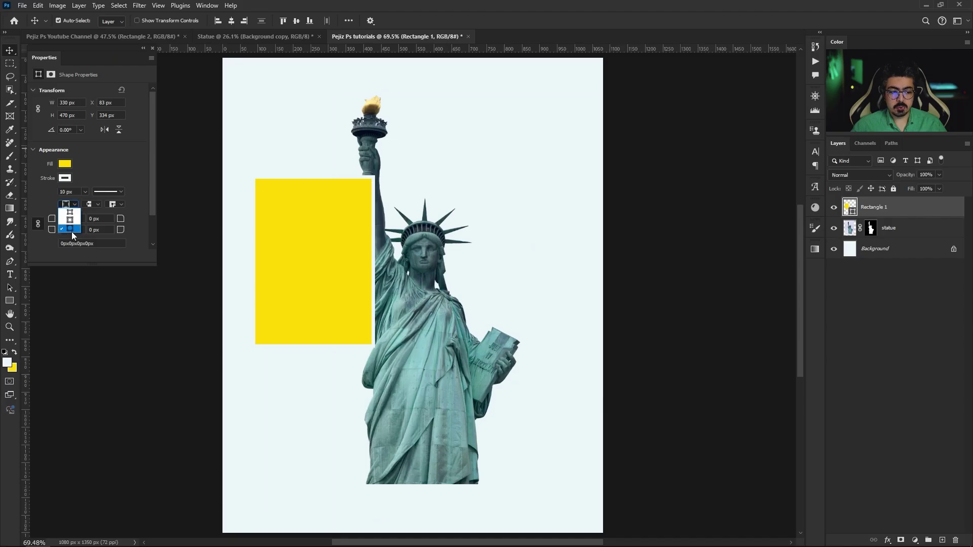
click(72, 232)
mouse_move(295, 223)
mouse_down()
mouse_move(300, 206)
mouse_move(362, 171)
mouse_up()
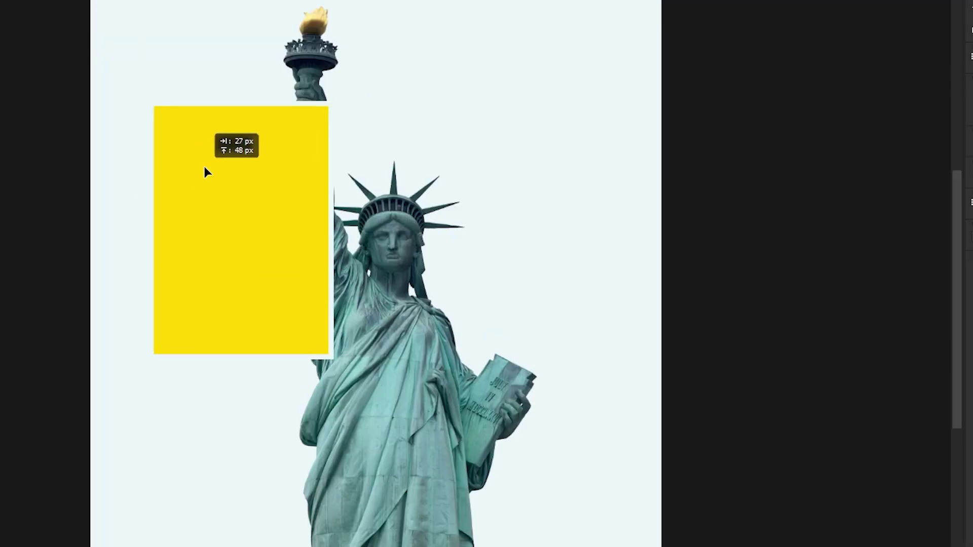
drag(300, 118, 397, 249)
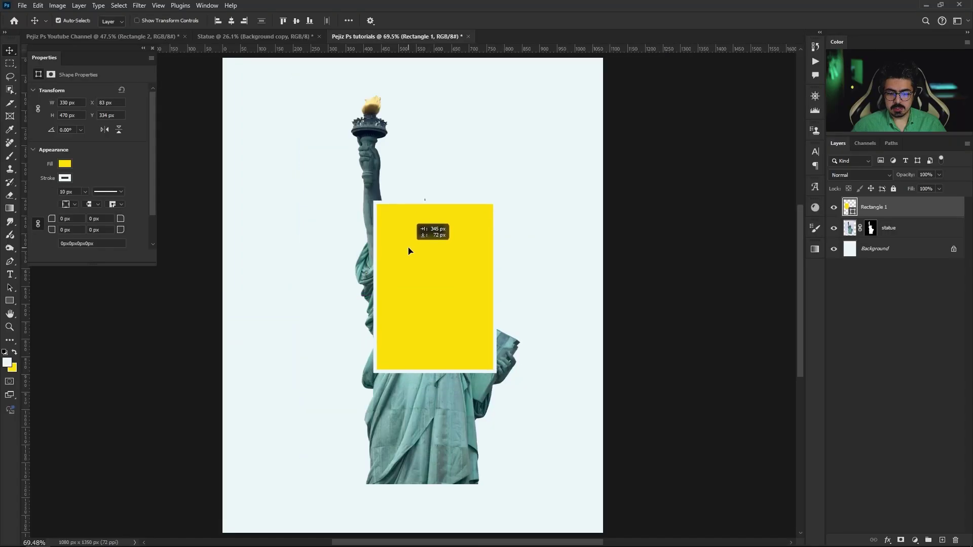
Add a 319 × 288 px rectangle and move it beside the statue's lower right.
click(532, 156)
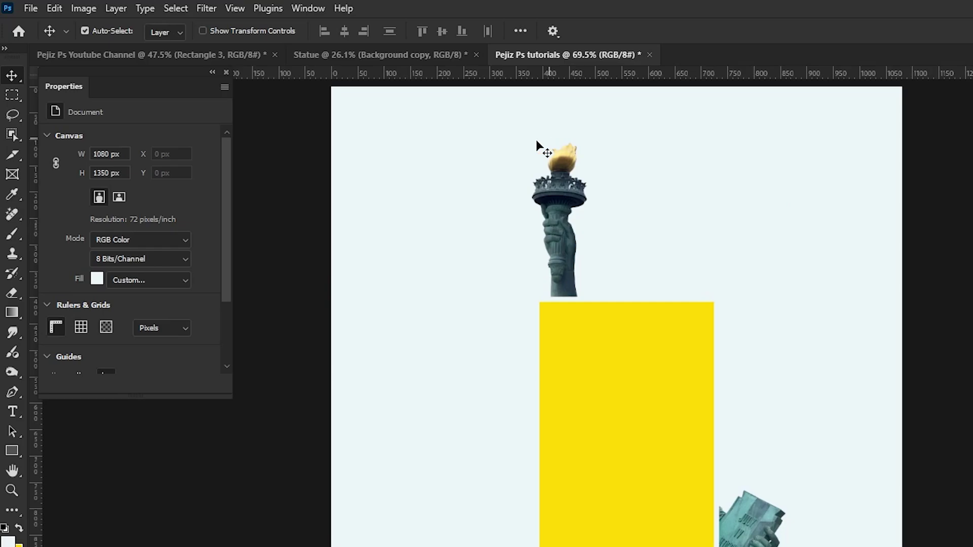
right_click(12, 456)
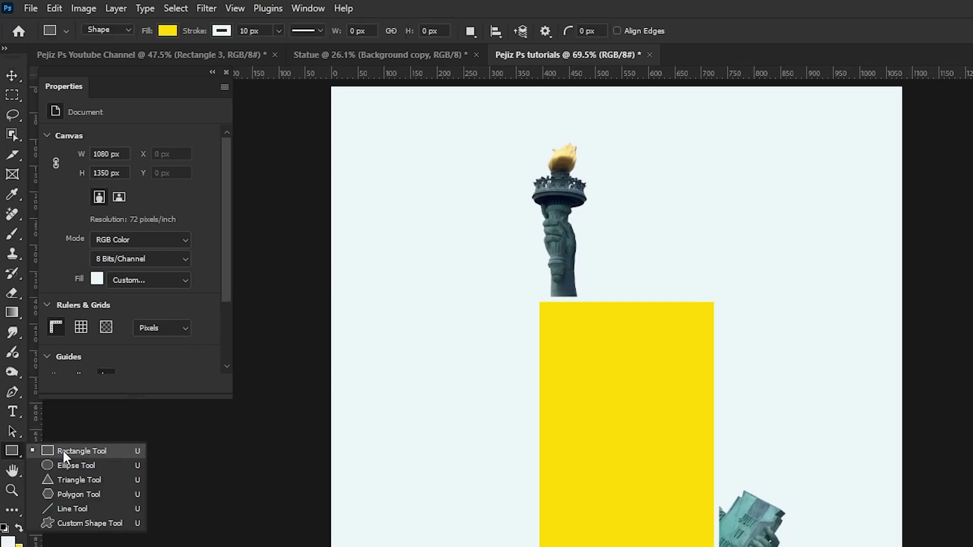
click(63, 448)
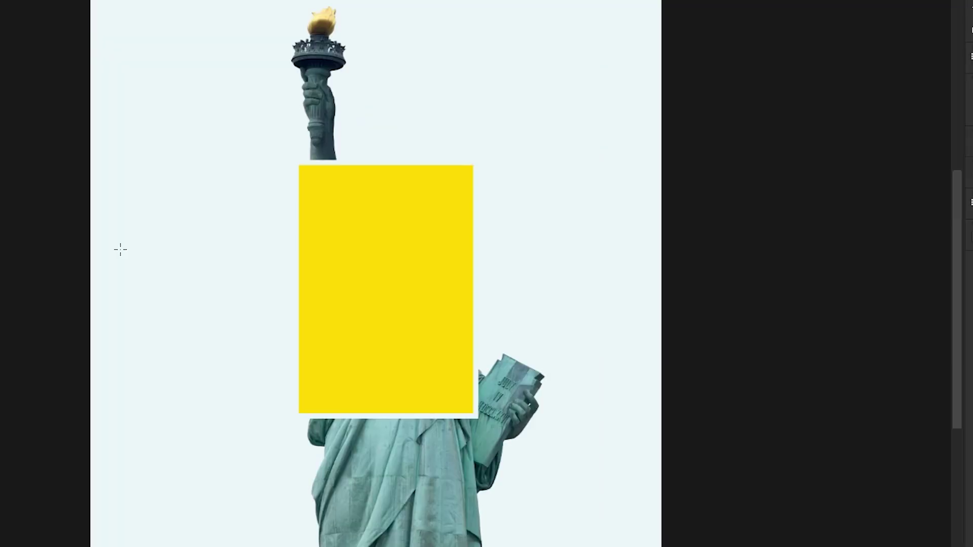
click(120, 249)
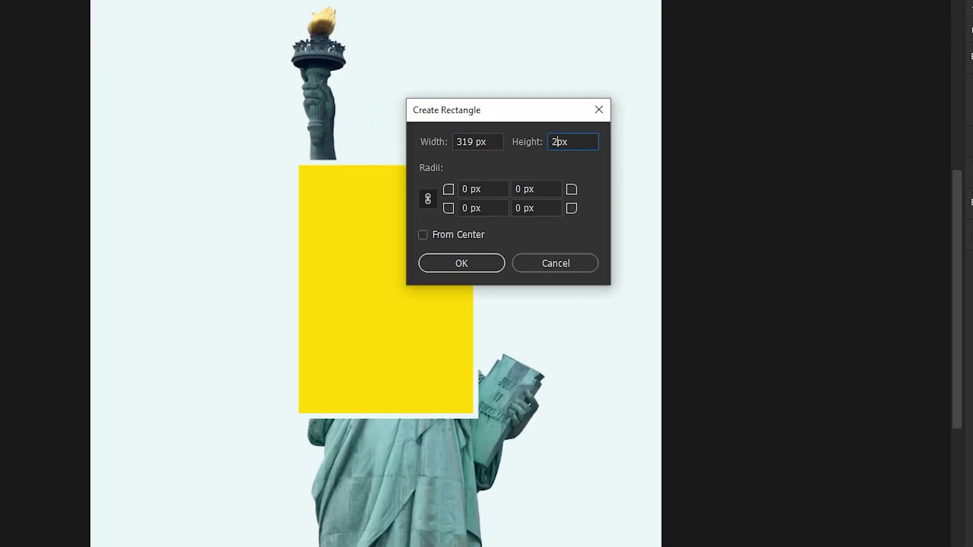
text(28)
text(8)
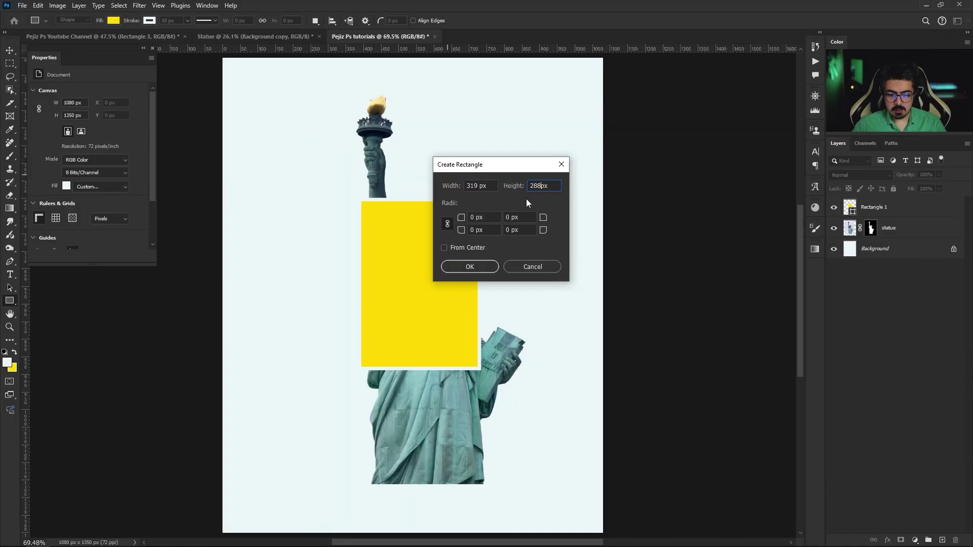
click(479, 270)
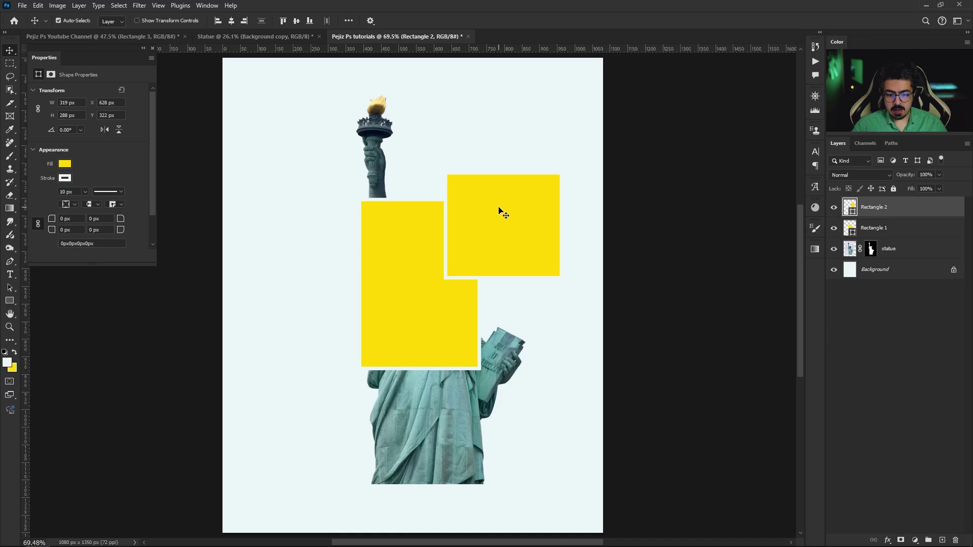
drag(270, 310, 283, 546)
Move the statue layer to the top and Rectangle 1 above Rectangle 2 in the stack.
drag(511, 432, 517, 432)
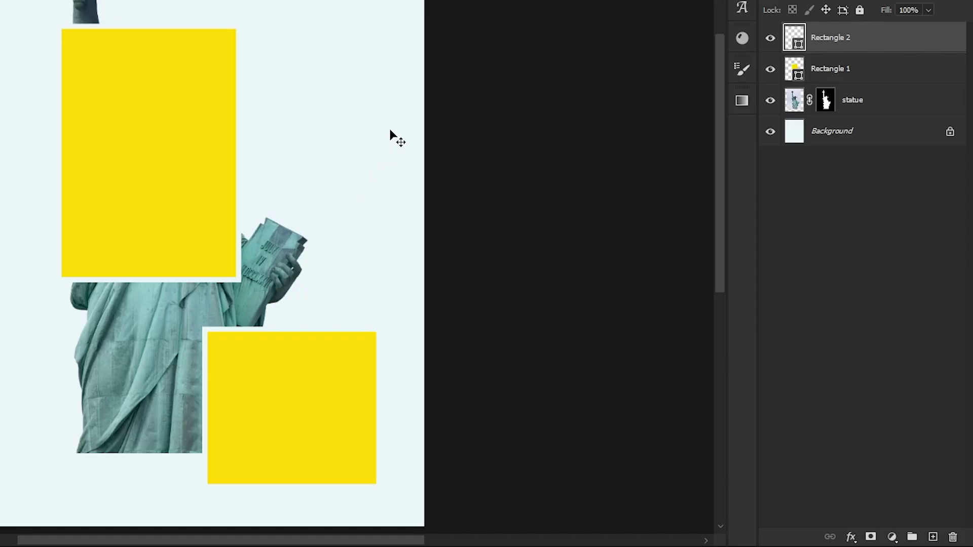
click(854, 104)
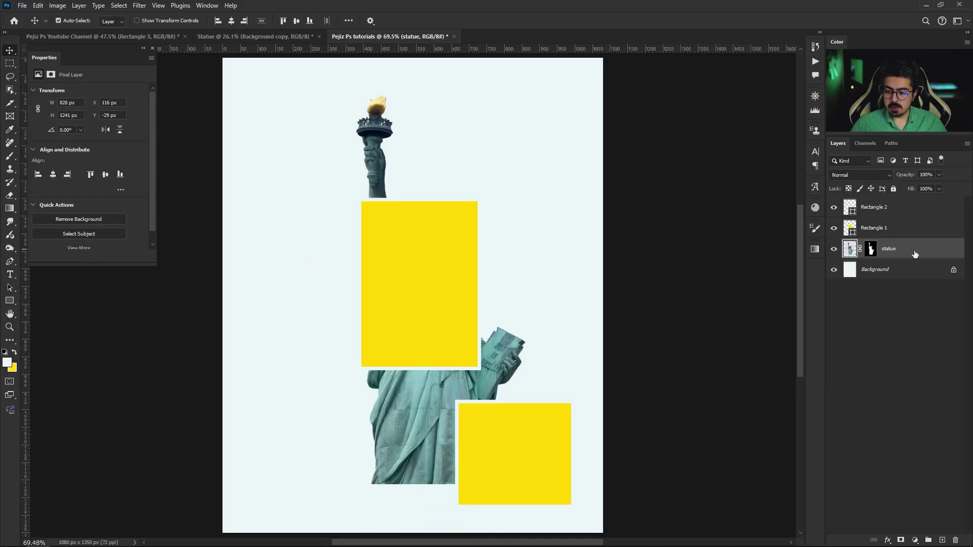
drag(892, 109, 896, 32)
drag(917, 203, 917, 202)
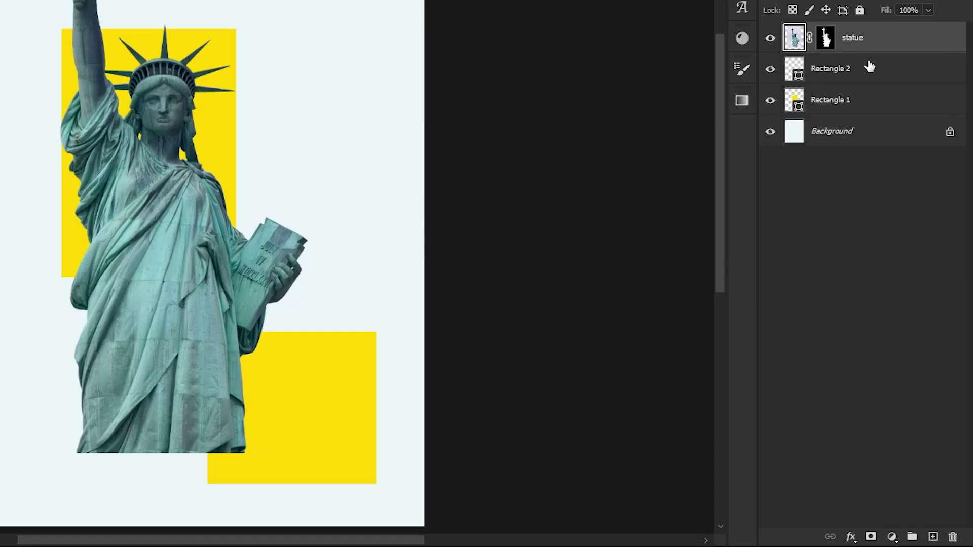
click(853, 106)
drag(860, 106, 863, 75)
click(834, 228)
click(834, 227)
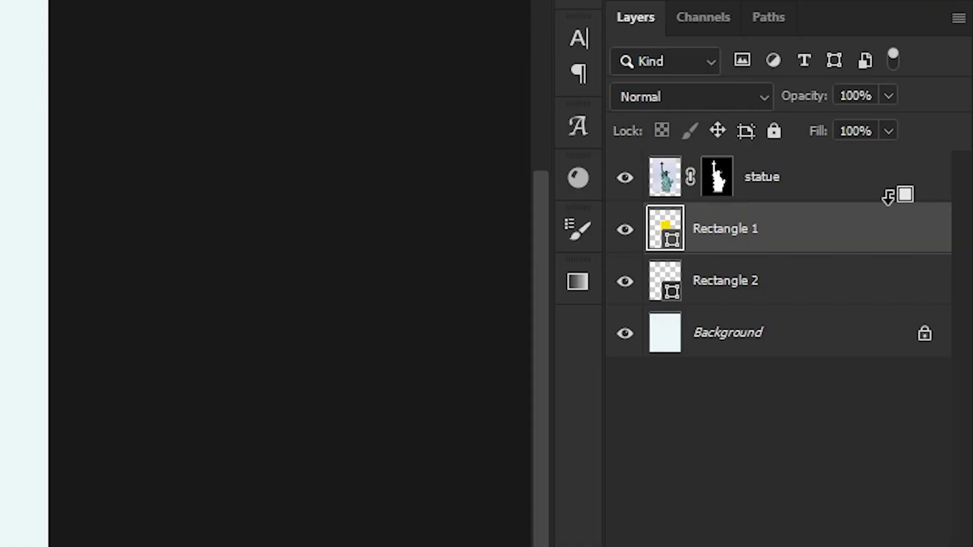
Clip the statue to Rectangle 1 and tuck Rectangle 2 behind its lower-right corner.
alt+click(888, 197)
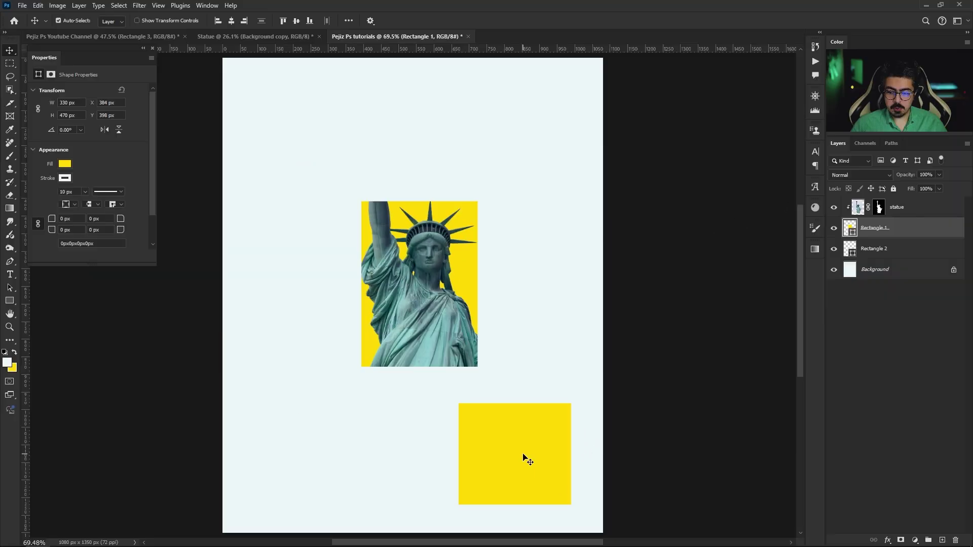
drag(544, 546, 519, 492)
drag(507, 419, 475, 331)
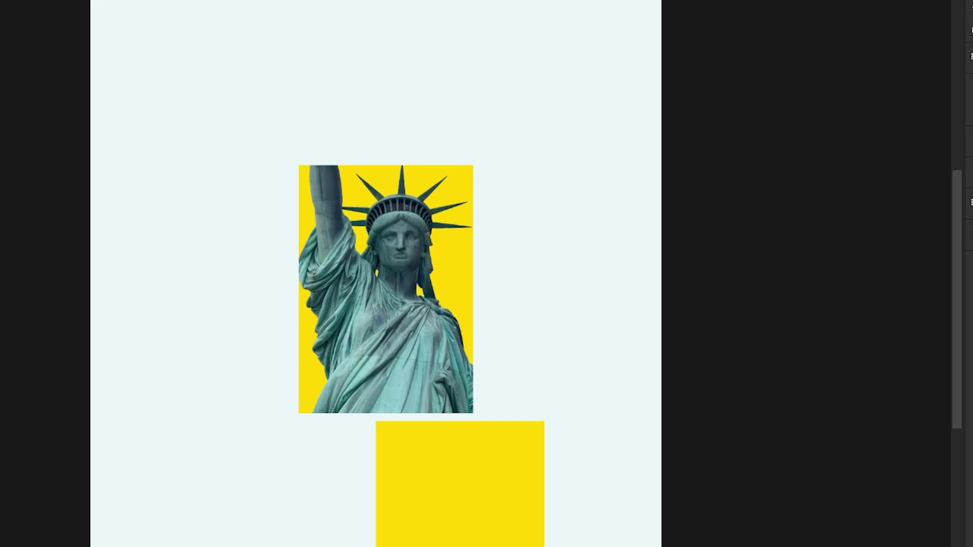
key(shift+Up)
key(shift+Up)
key(shift+Up)
key(shift+Up)
key(shift+Up)
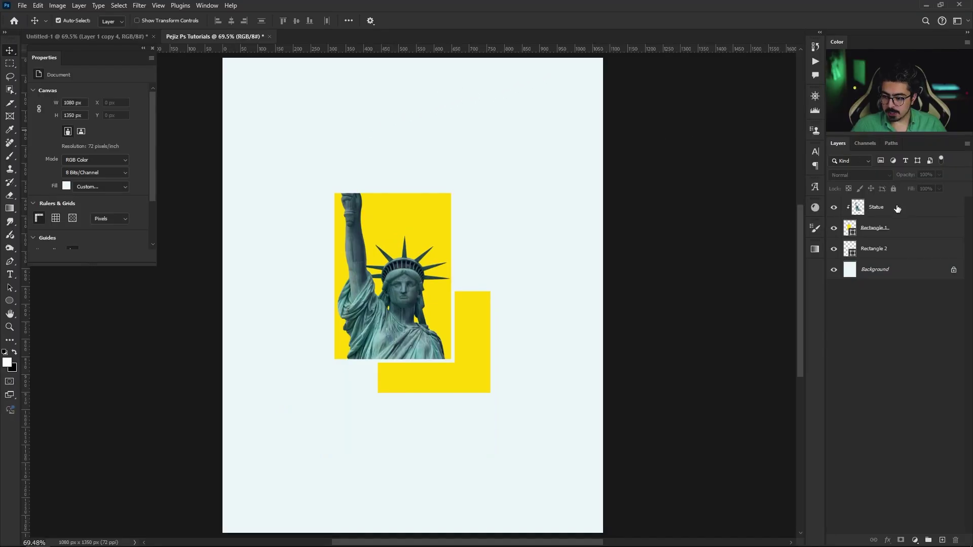
click(896, 209)
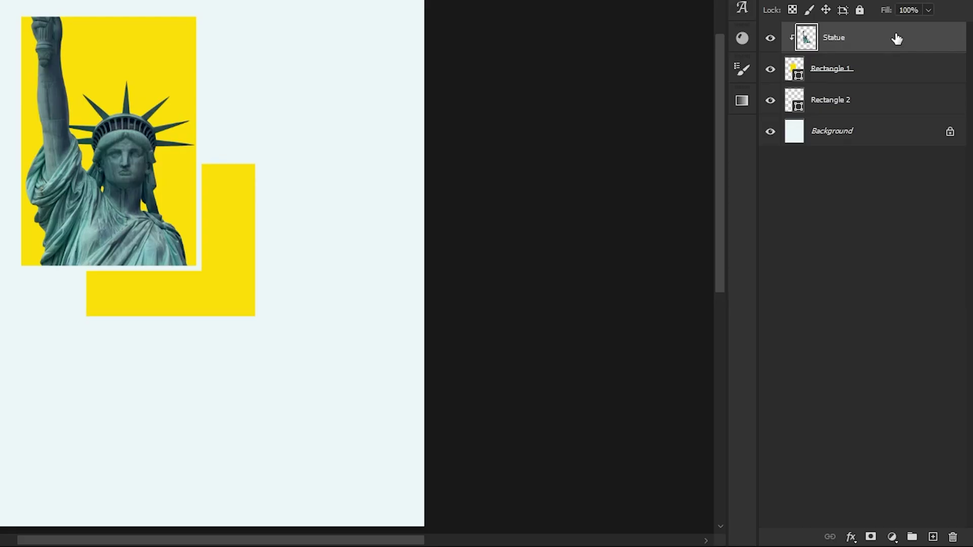
Duplicate the Statue layer and clip the copy to Rectangle 2.
key(ctrl+j)
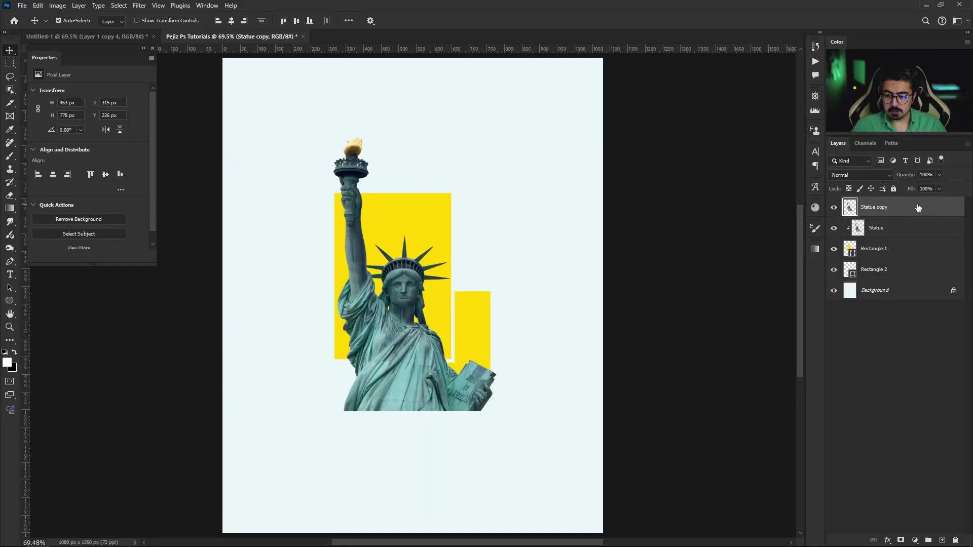
drag(915, 208, 871, 259)
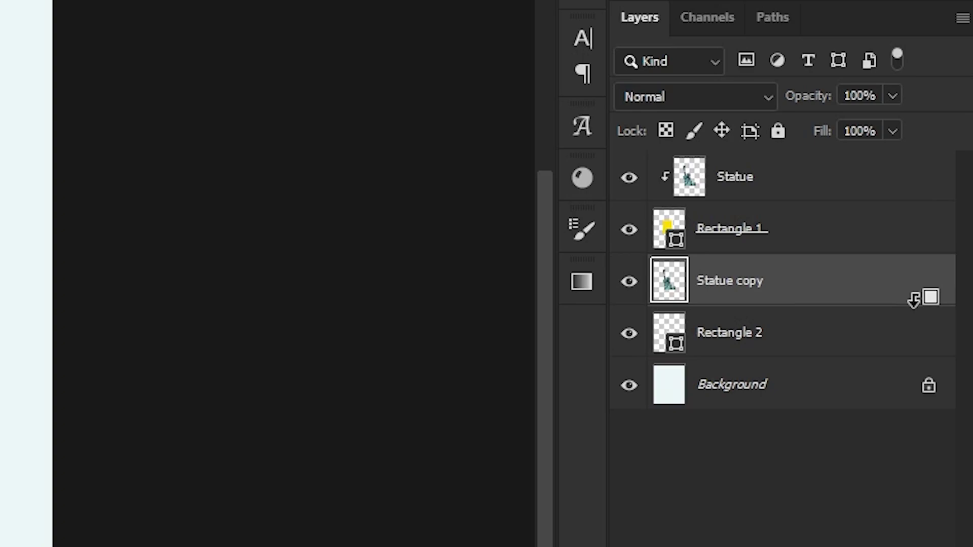
alt+click(906, 303)
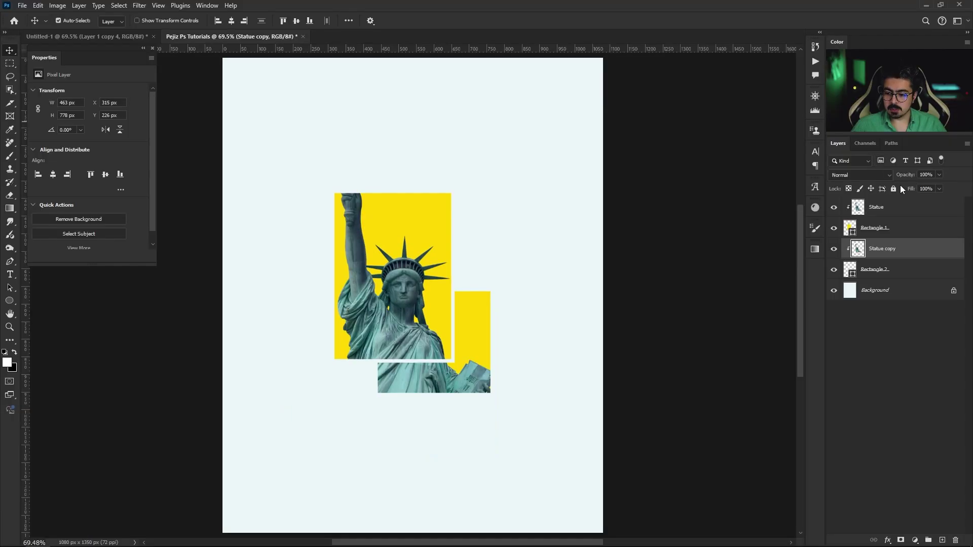
Duplicate the Statue layer again and name the copy 'top'.
click(903, 212)
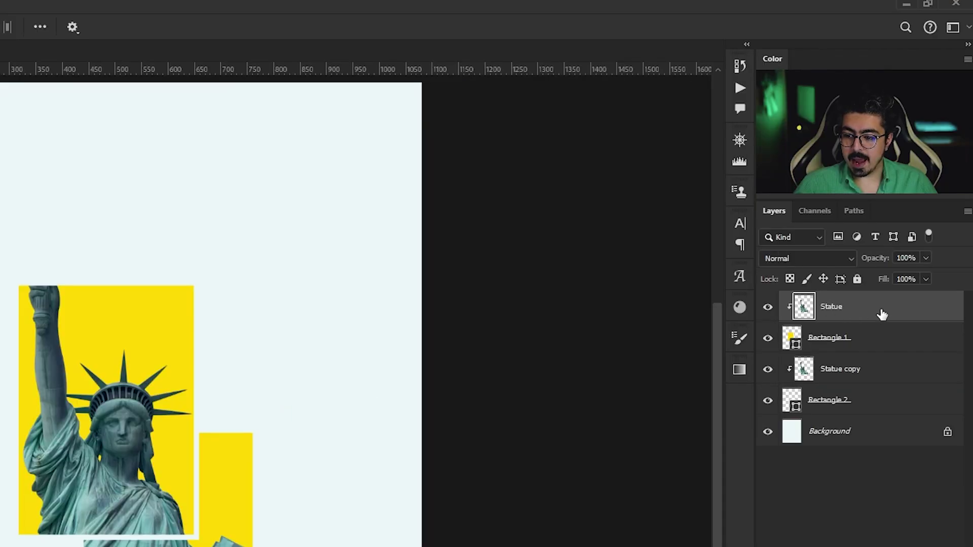
key(ctrl+j)
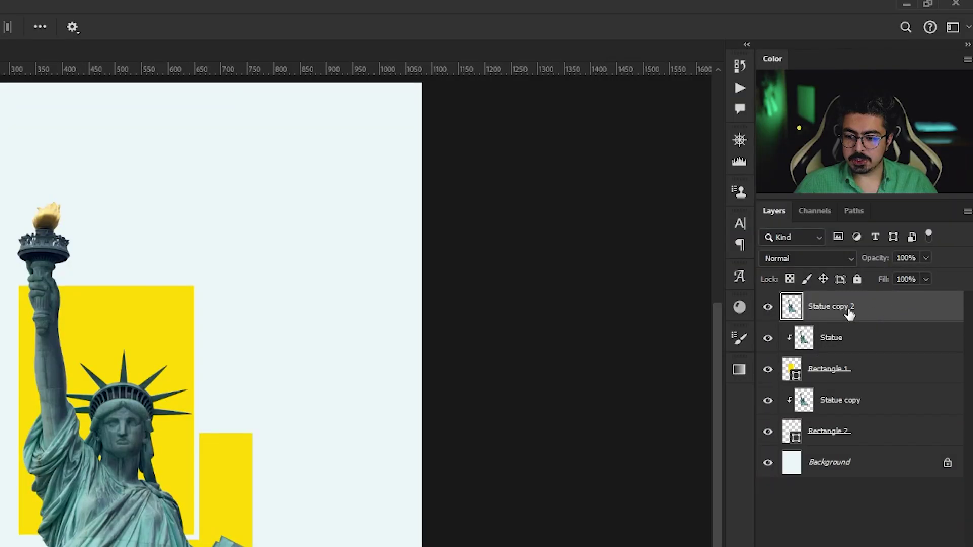
double_click(889, 212)
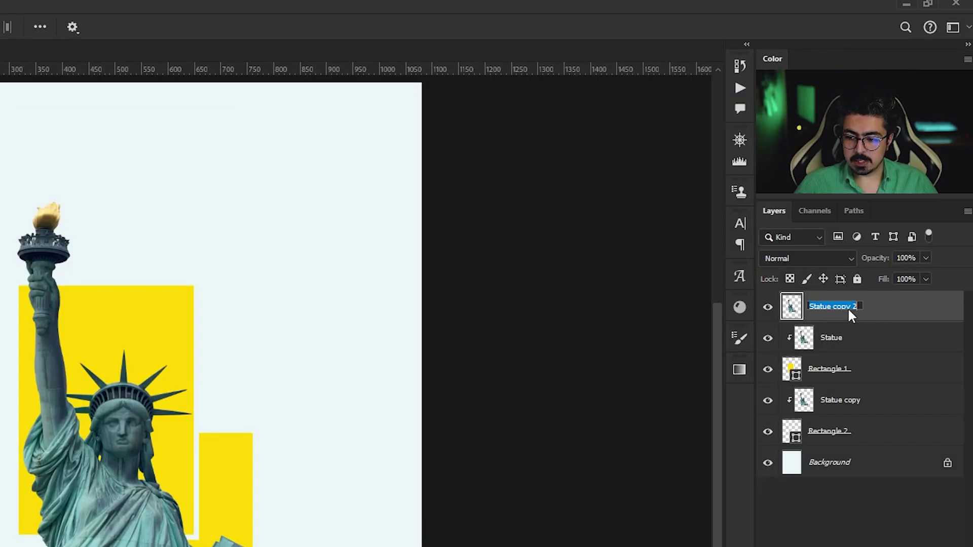
text(top)
key(Return)
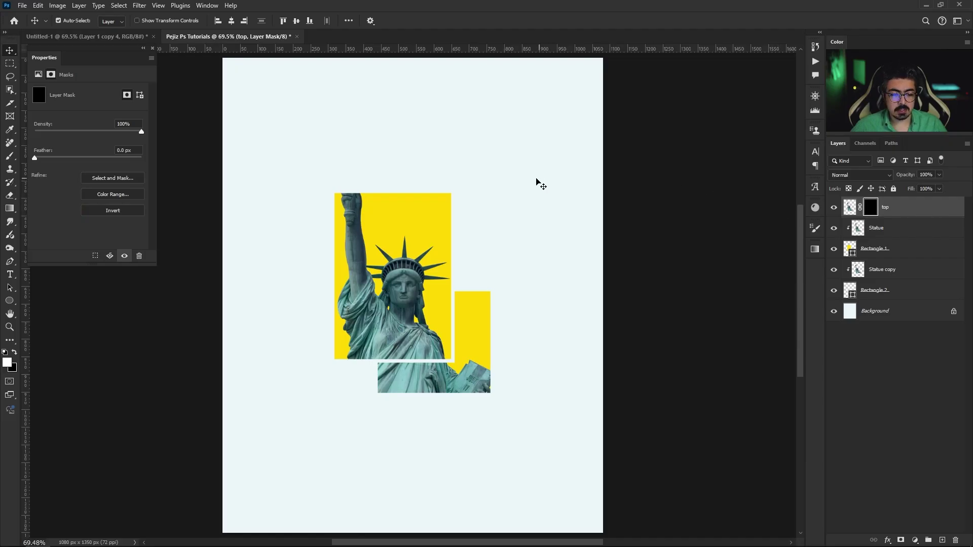
Paint white on the top layer's mask to reveal the torch and golden flame above the yellow rectangle.
key(b)
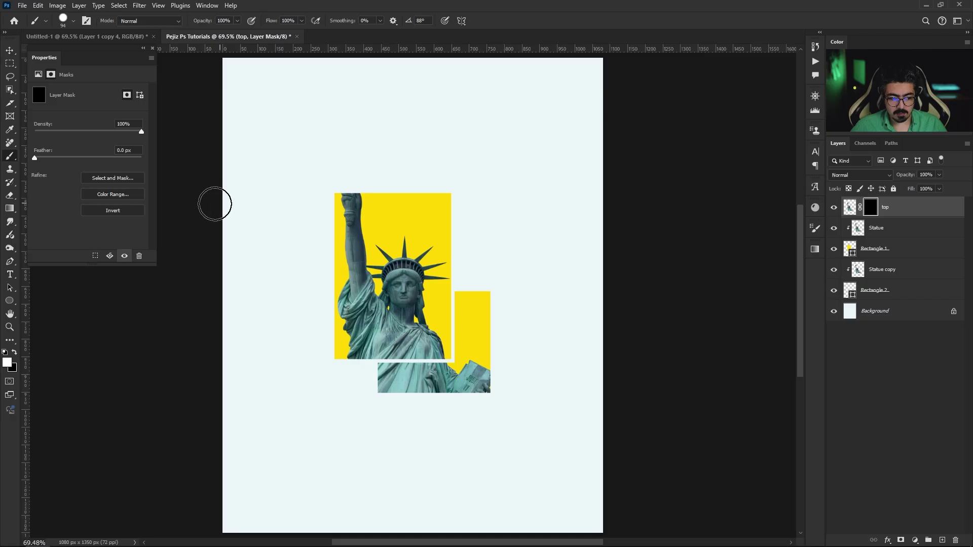
right_click(9, 156)
click(40, 154)
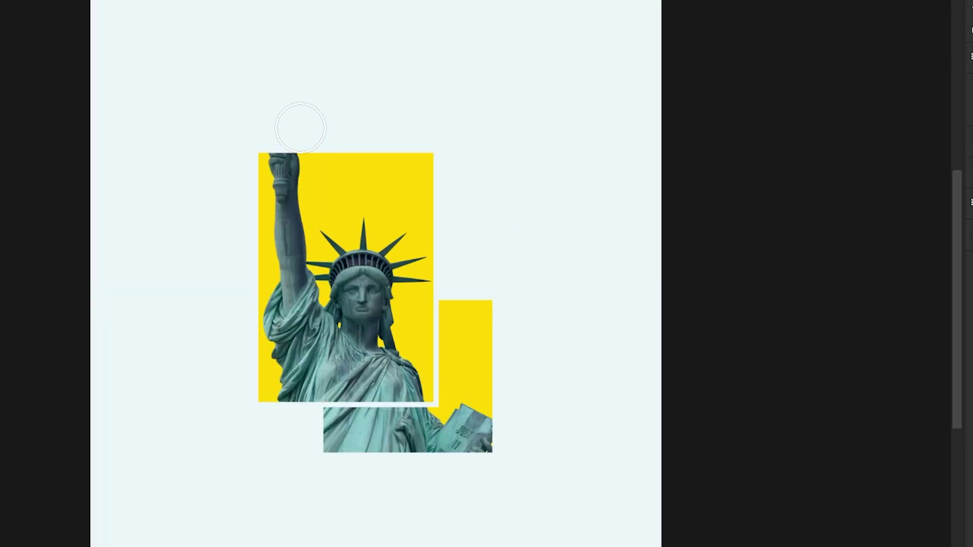
drag(363, 175, 339, 180)
mouse_move(264, 133)
mouse_down()
mouse_move(299, 109)
mouse_move(260, 114)
mouse_move(310, 93)
mouse_move(269, 115)
mouse_move(307, 105)
mouse_move(277, 81)
mouse_move(290, 120)
mouse_move(292, 94)
mouse_up()
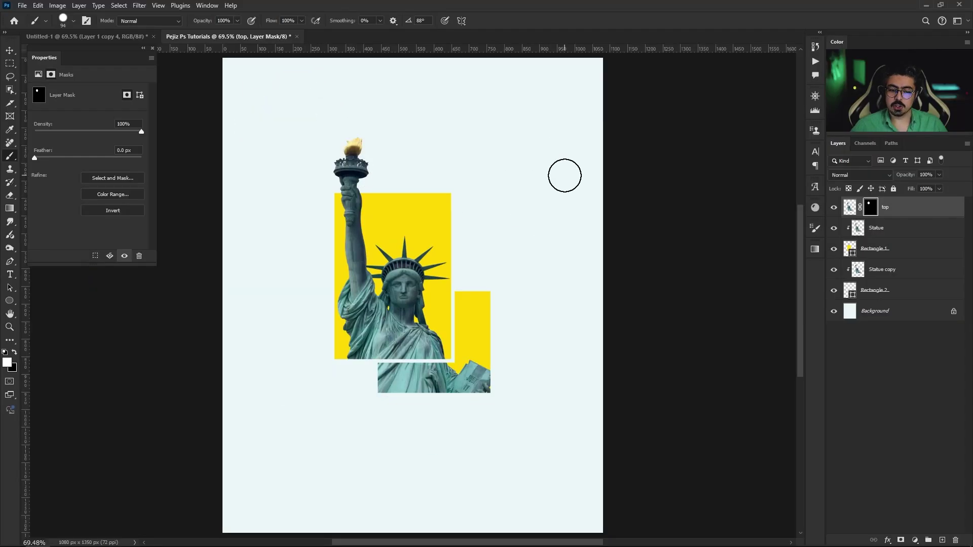
Select the Statue layer and toggle its visibility off and on to compare.
key(v)
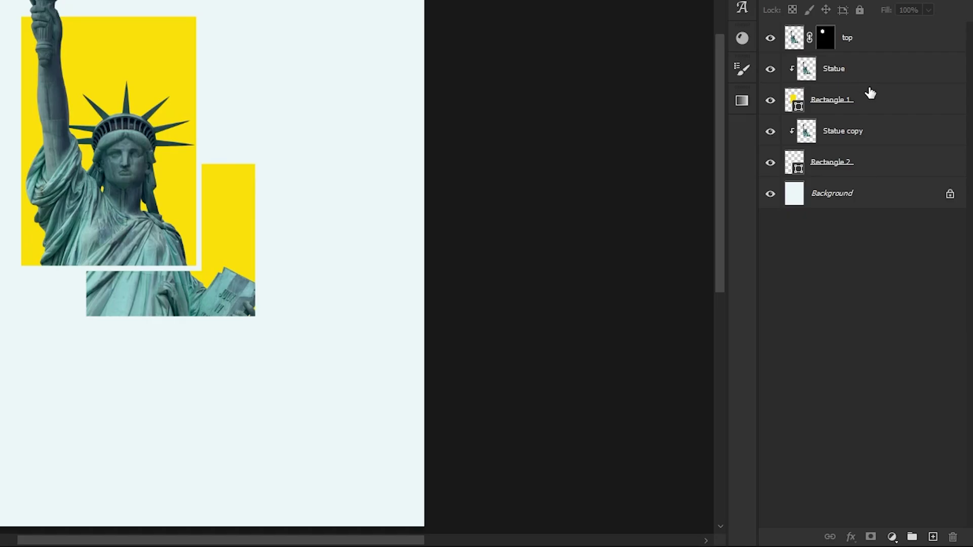
click(920, 81)
click(772, 69)
click(773, 69)
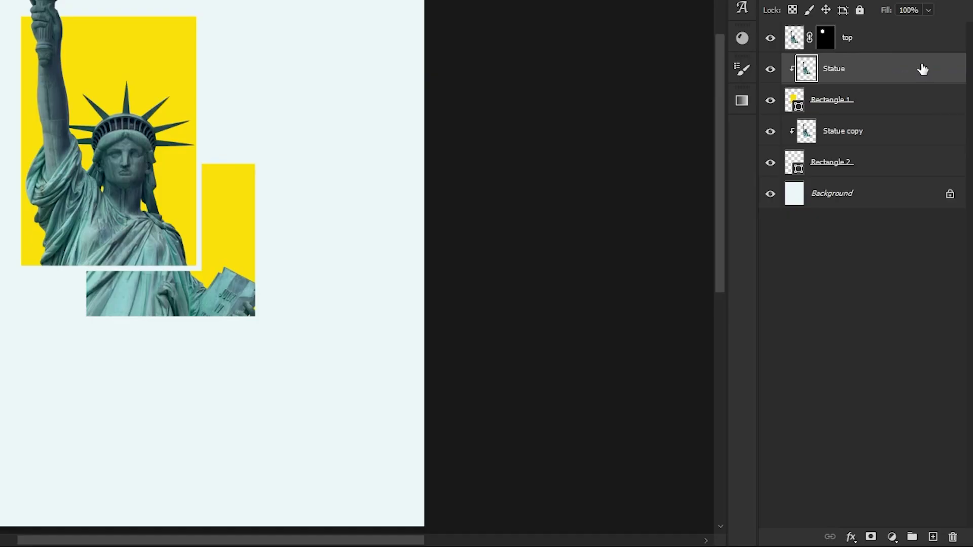
Give the Statue layer Bevel & Emboss and a Drop Shadow, then copy the shadow onto Statue copy.
double_click(922, 69)
drag(572, 109, 362, 73)
drag(498, 149, 640, 104)
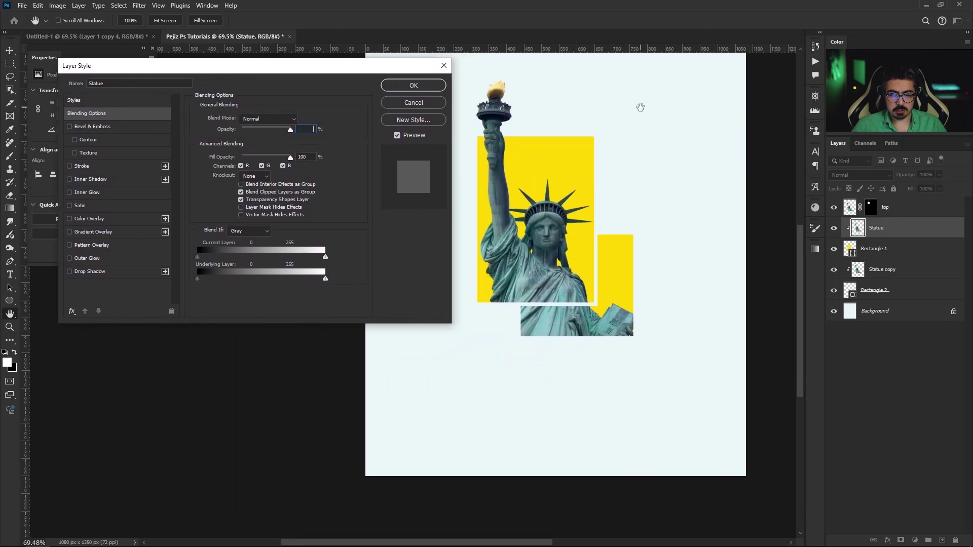
drag(371, 66, 376, 80)
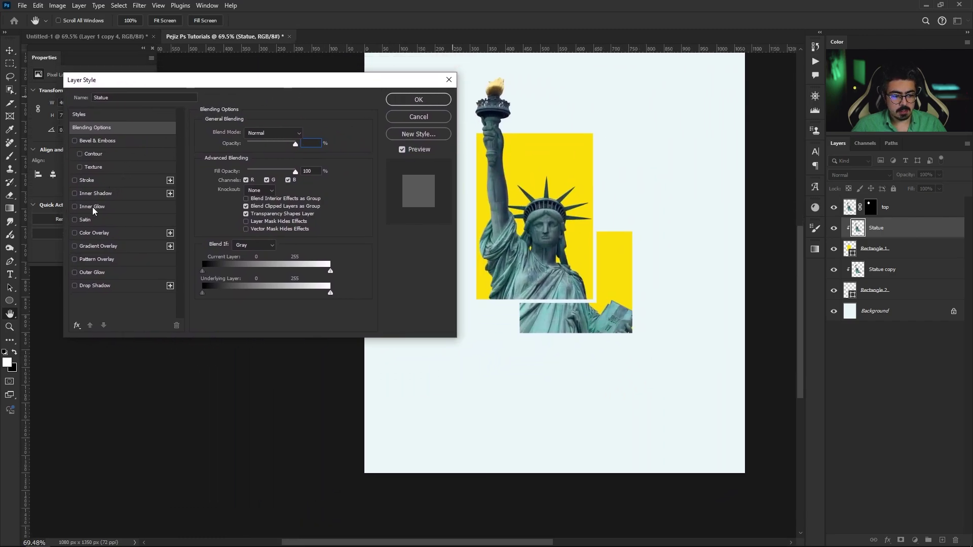
click(75, 140)
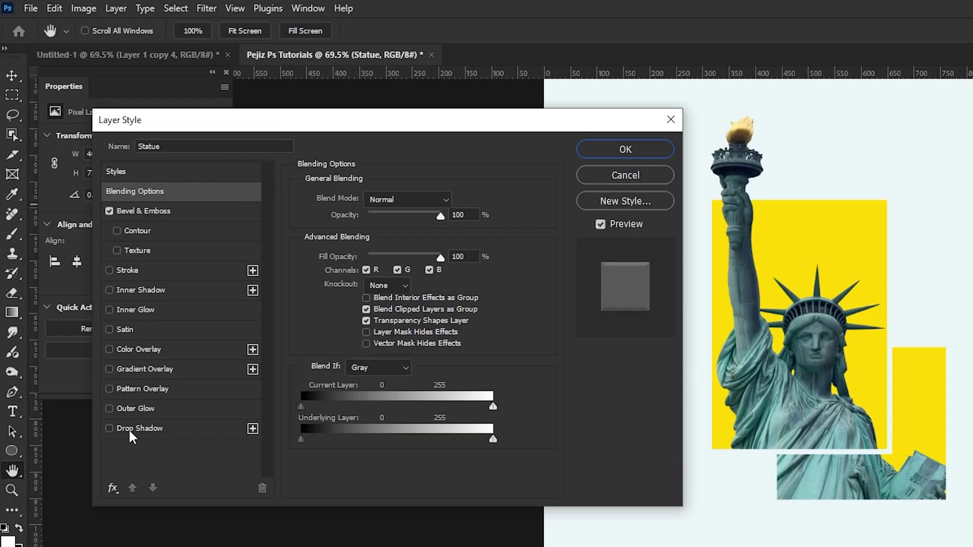
click(128, 428)
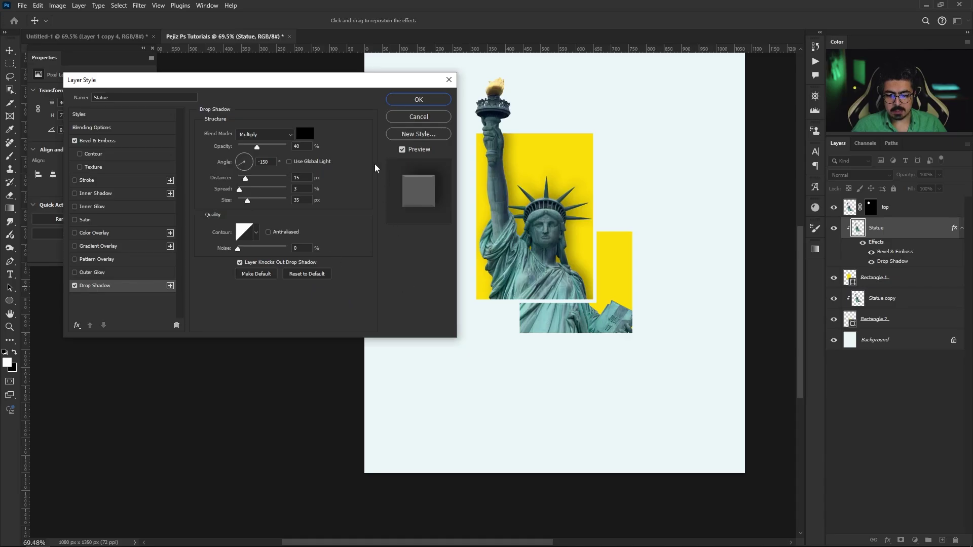
click(397, 100)
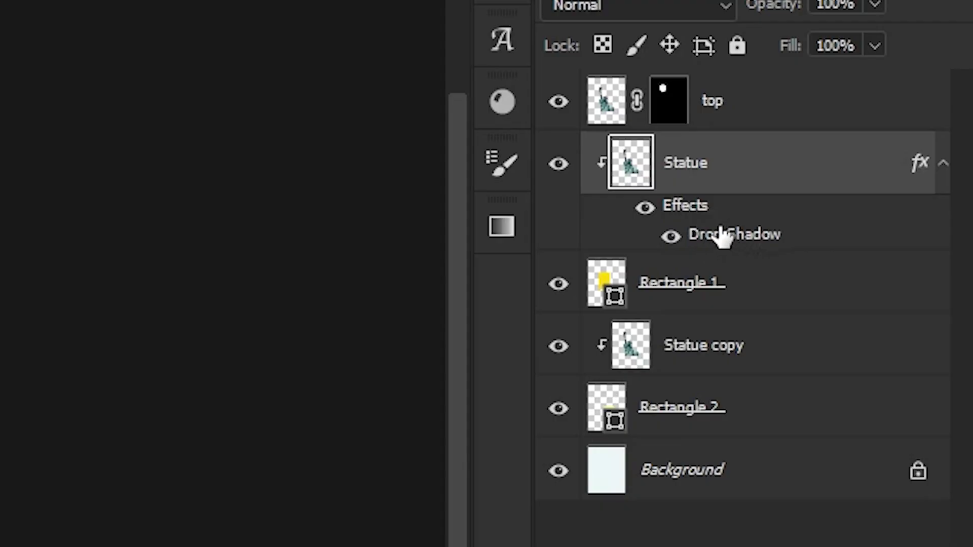
drag(722, 235, 724, 353)
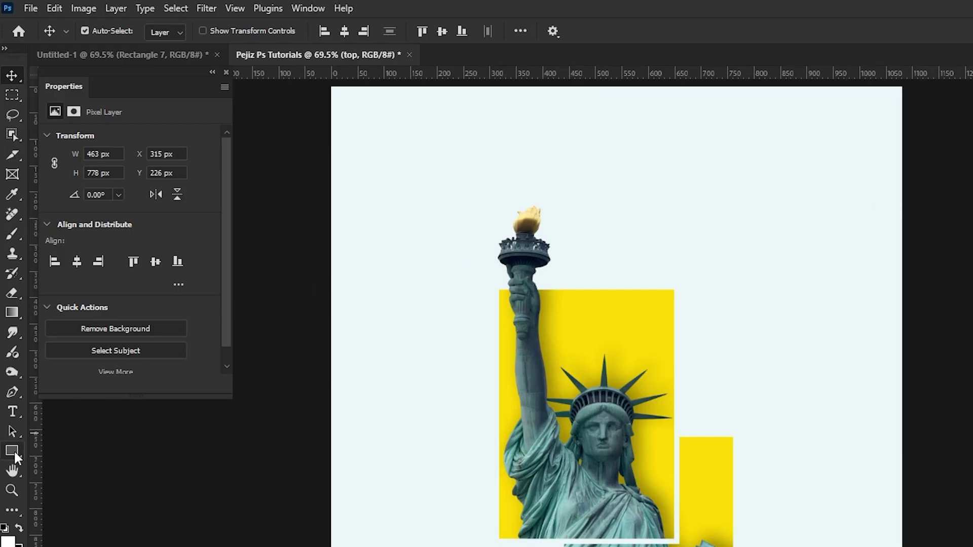
Set the Rectangle tool to Shape mode with teal fill #16747e.
click(15, 453)
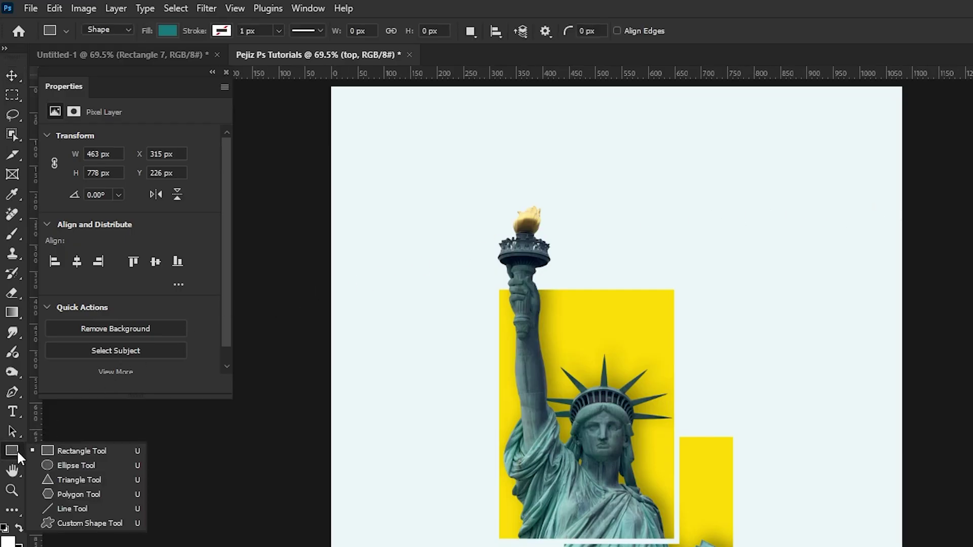
click(87, 450)
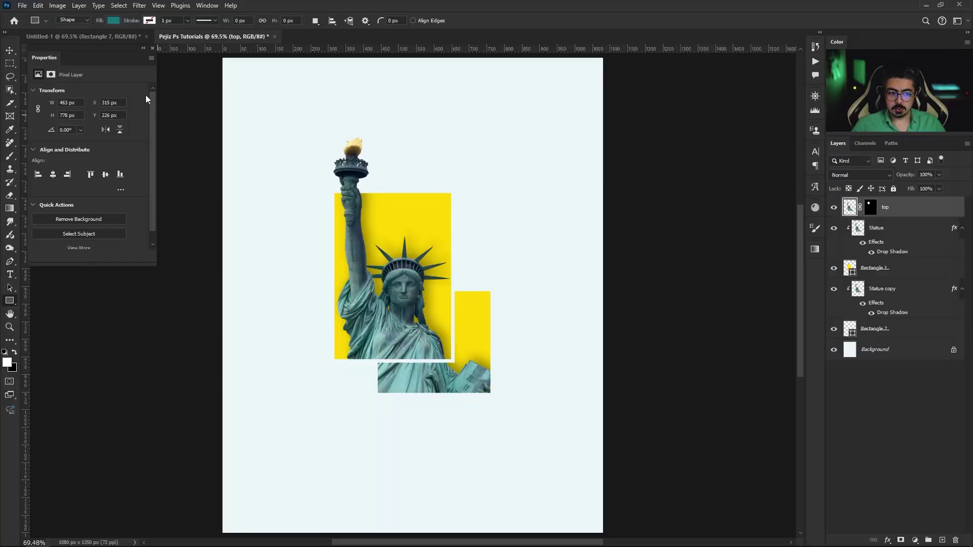
click(77, 20)
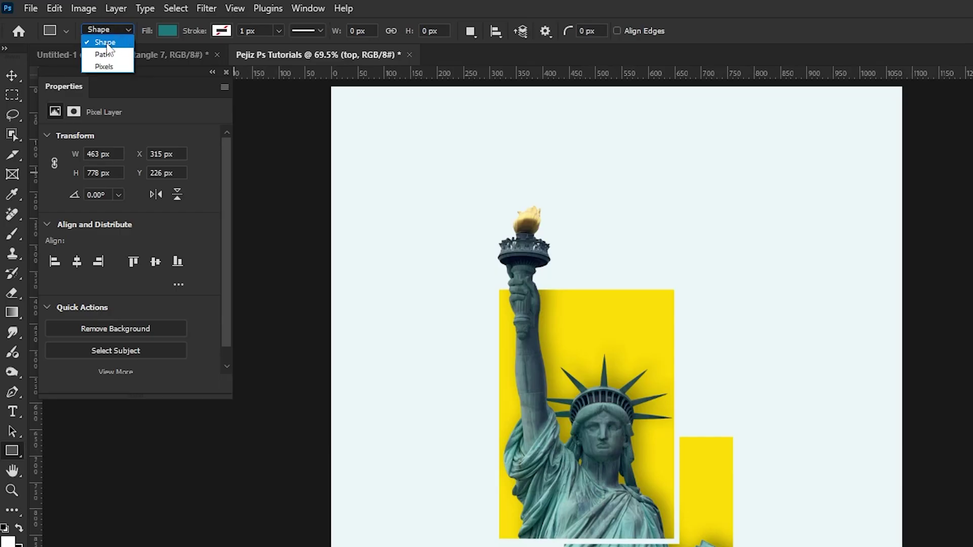
click(107, 44)
click(169, 30)
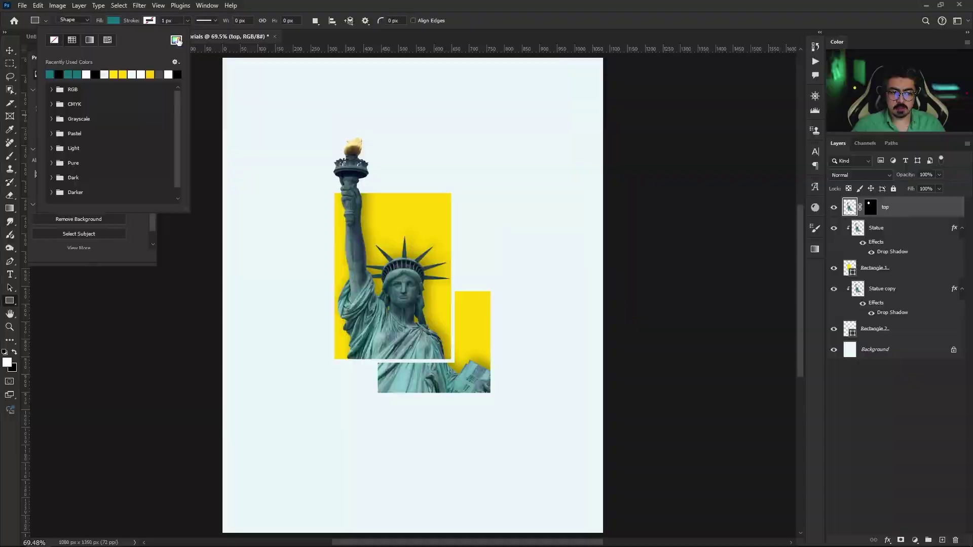
click(262, 60)
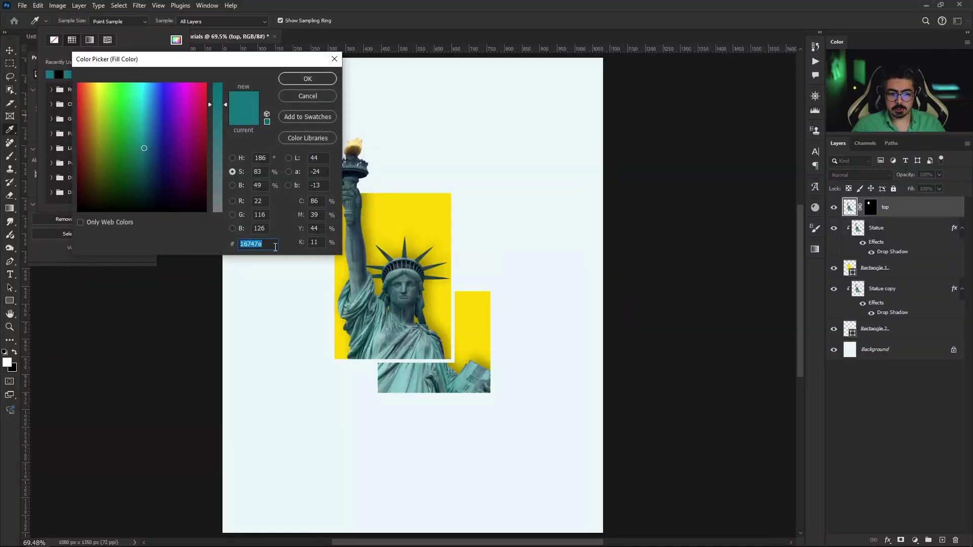
click(302, 79)
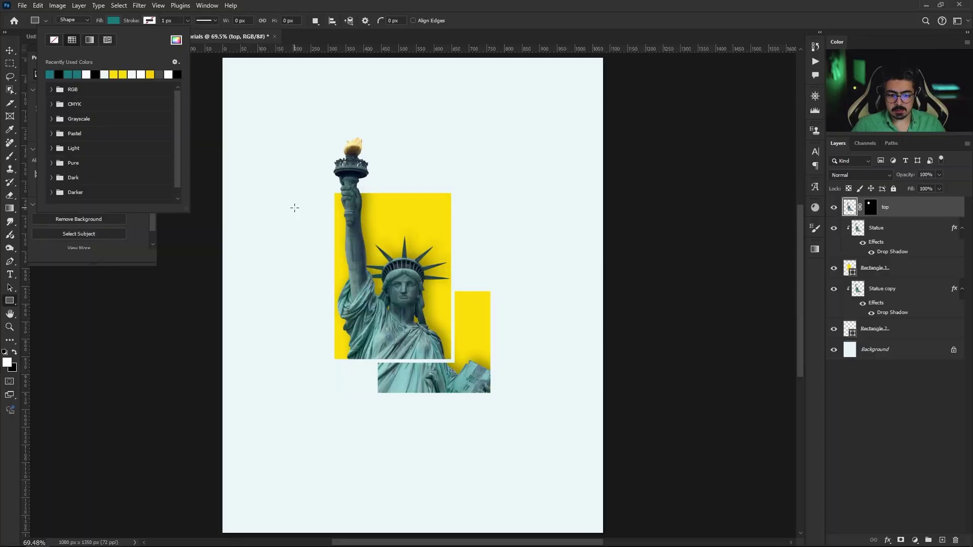
Create a 787 × 189 px teal rectangle on the canvas.
click(295, 208)
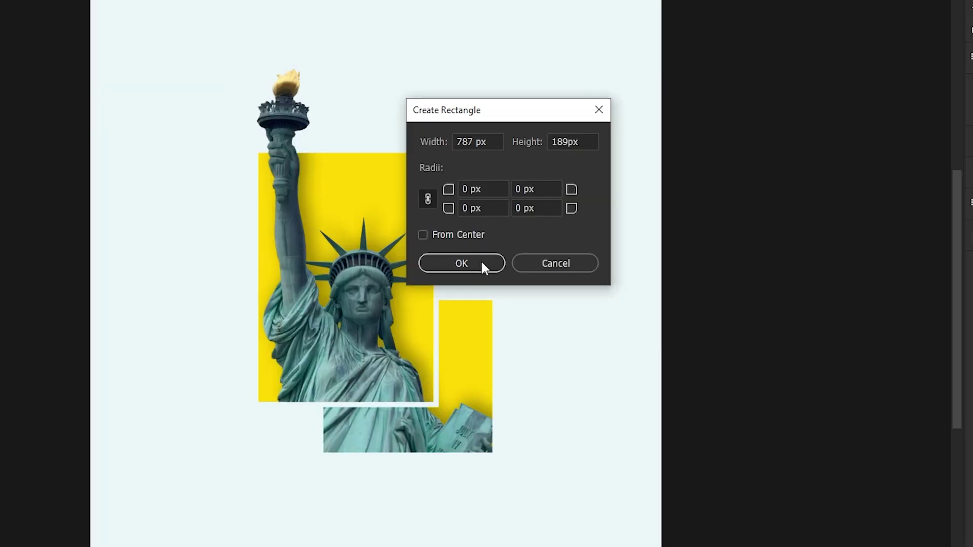
click(481, 264)
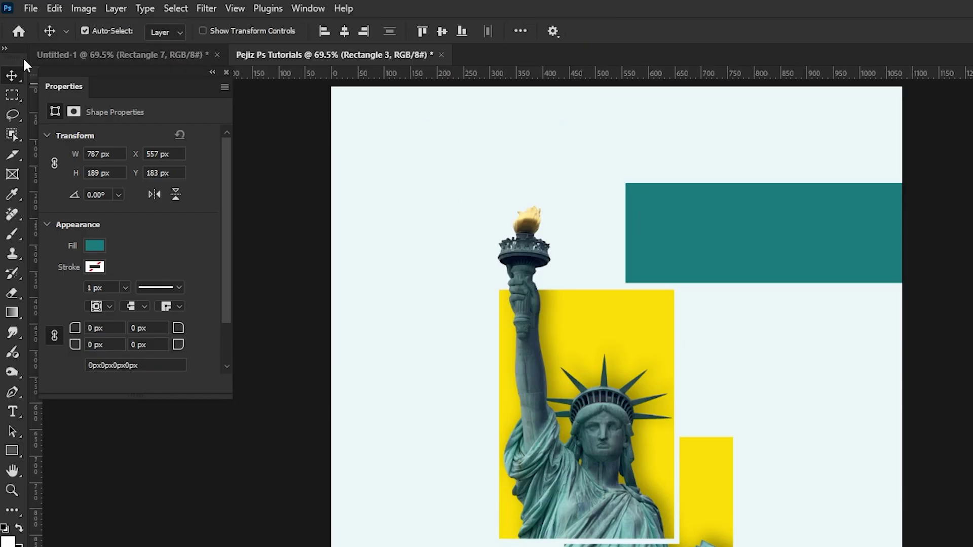
right_click(14, 76)
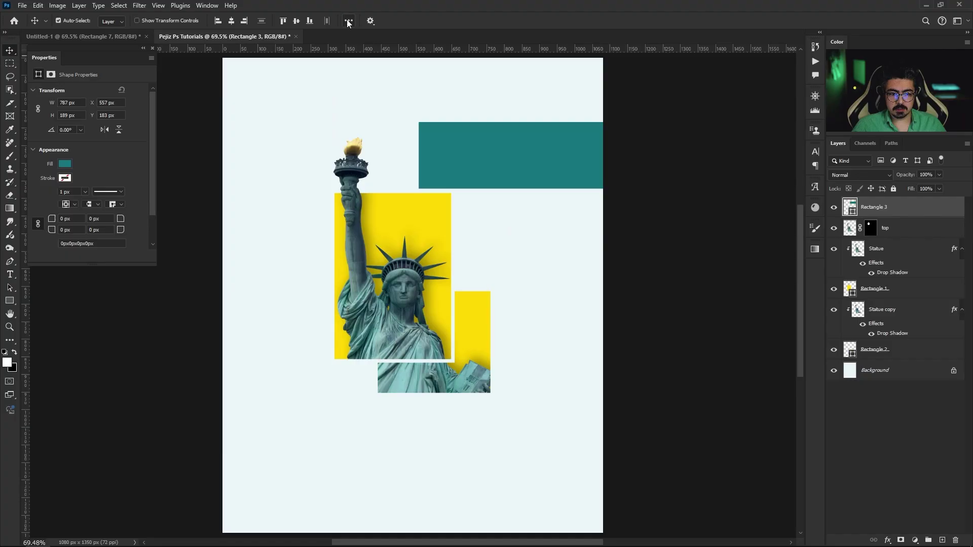
Centre the teal rectangle horizontally and vertically on the canvas.
click(521, 31)
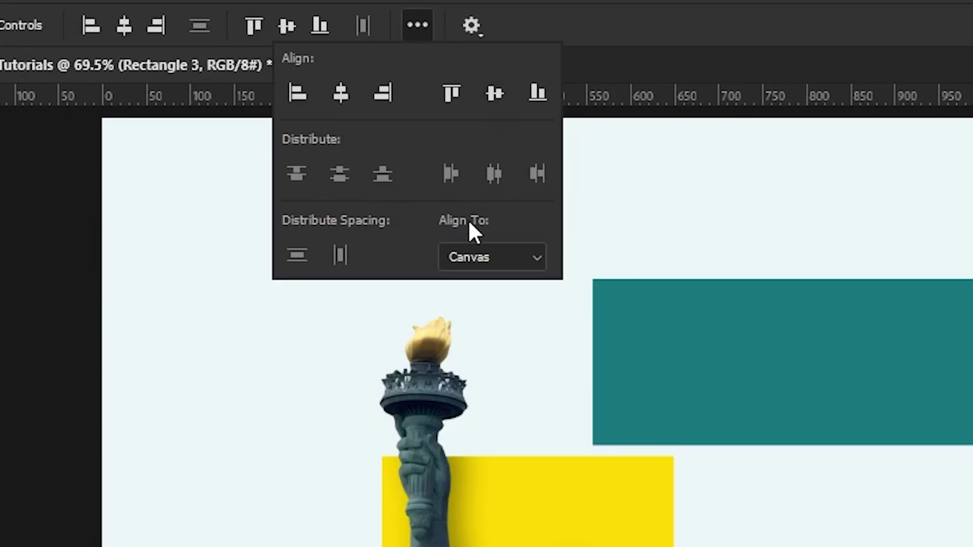
click(491, 259)
click(473, 302)
click(340, 92)
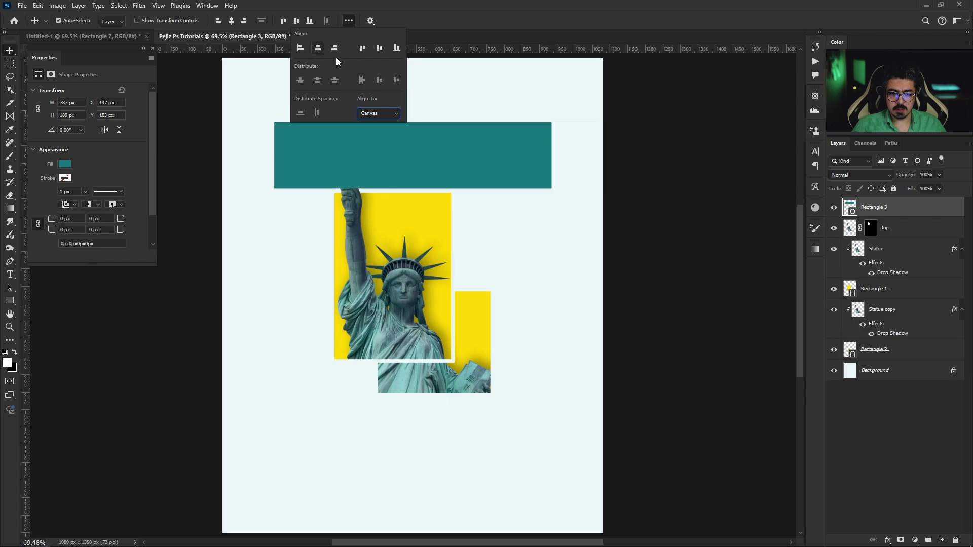
click(379, 49)
Move the teal rectangle down just below the statue, nudging it into its final position.
drag(456, 282, 455, 410)
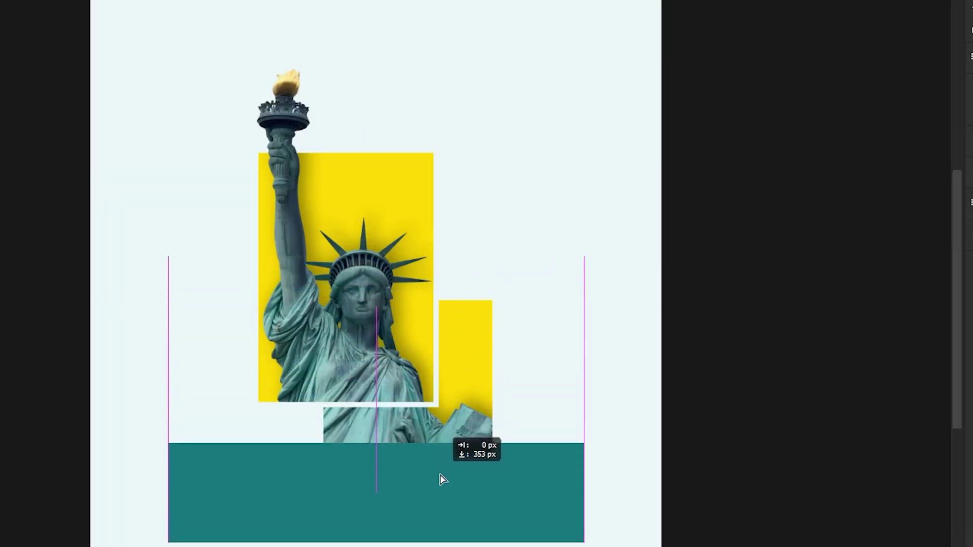
drag(442, 479, 441, 502)
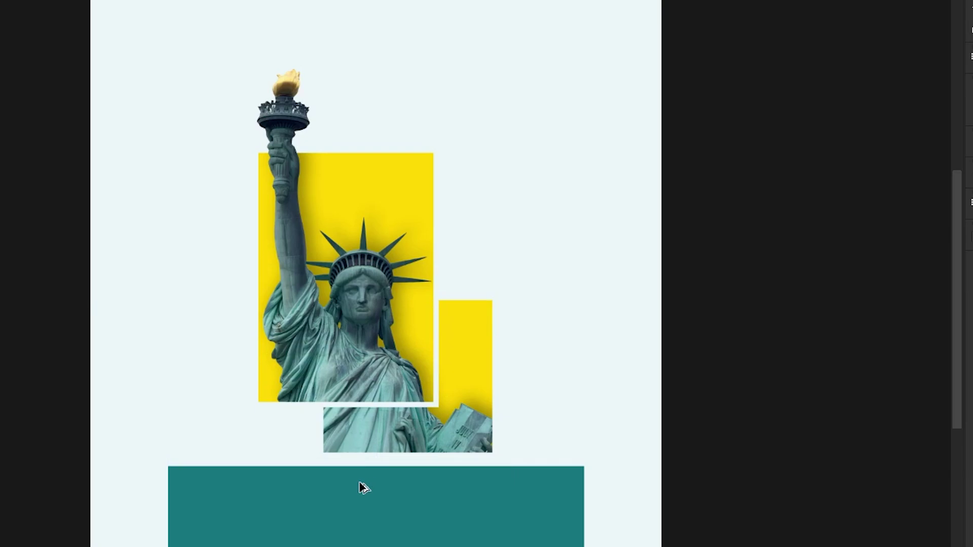
scroll(363, 486, up, 5)
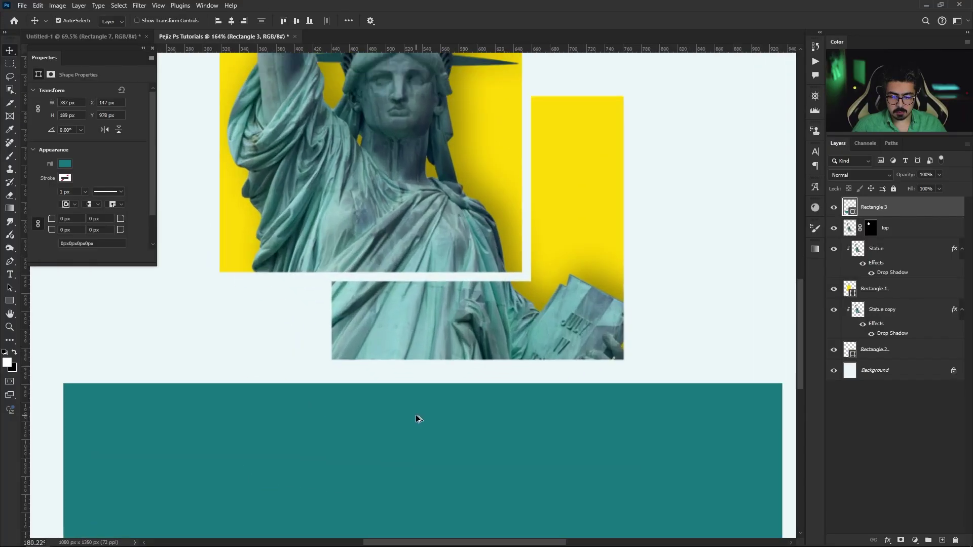
scroll(416, 414, up, 3)
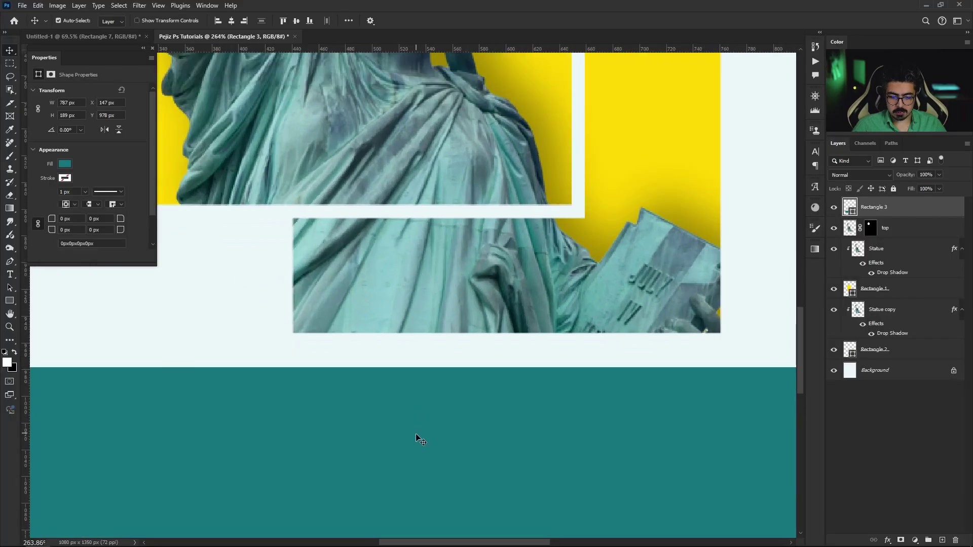
key(Up)
key(Up)
key(Up)
key(Up)
key(Up)
key(Up)
key(Up)
key(Up)
key(Up)
key(Up)
key(Up)
key(Up)
key(Up)
key(Up)
key(Up)
key(Up)
key(Up)
key(Down)
key(Down)
key(Down)
key(Down)
key(Down)
key(Down)
key(Up)
key(Up)
key(Up)
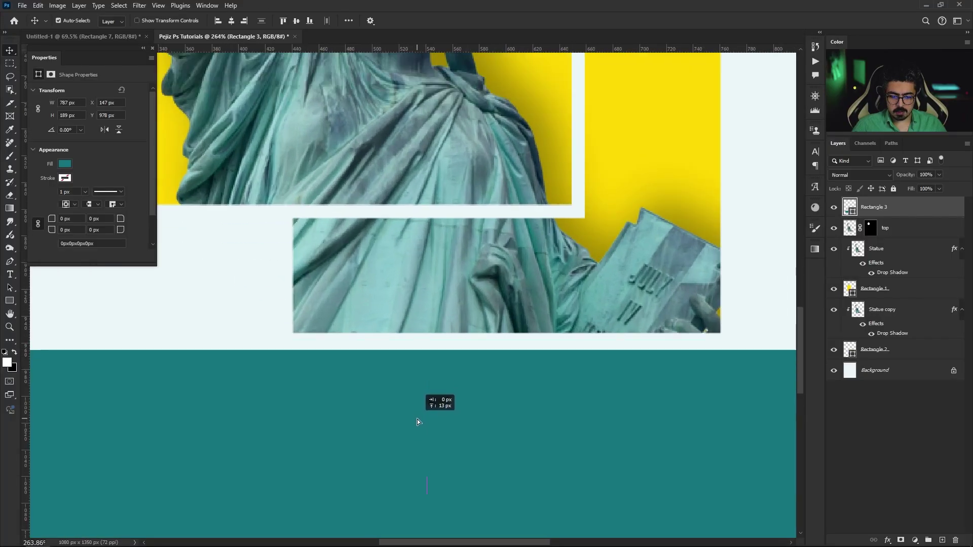
key(ctrl+0)
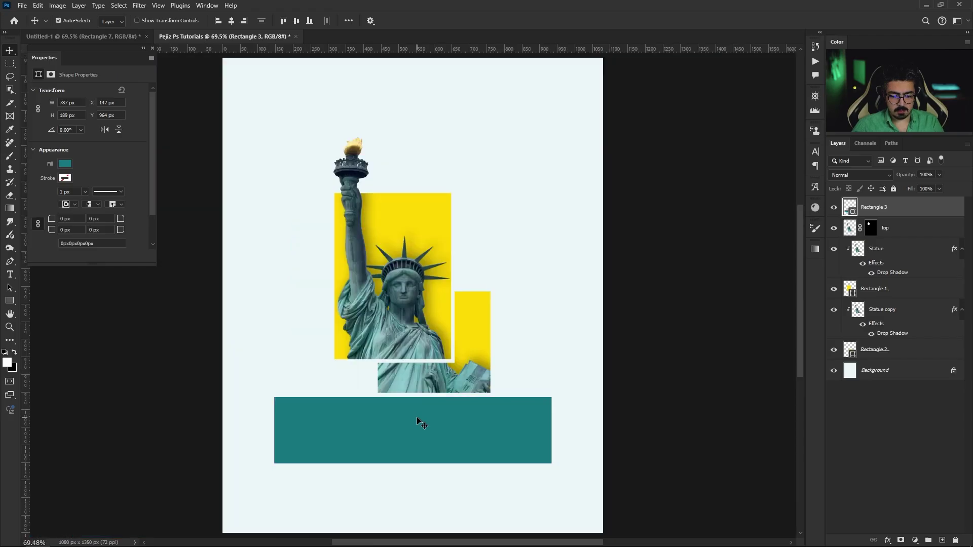
Move the white NYC text down onto the teal bar.
key(t)
right_click(9, 146)
click(85, 141)
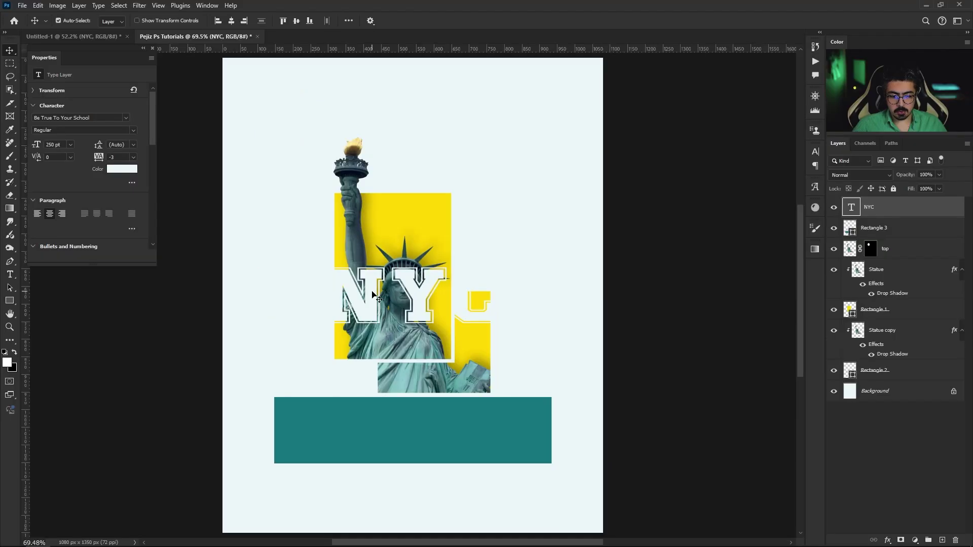
drag(401, 306, 354, 500)
drag(398, 424, 361, 424)
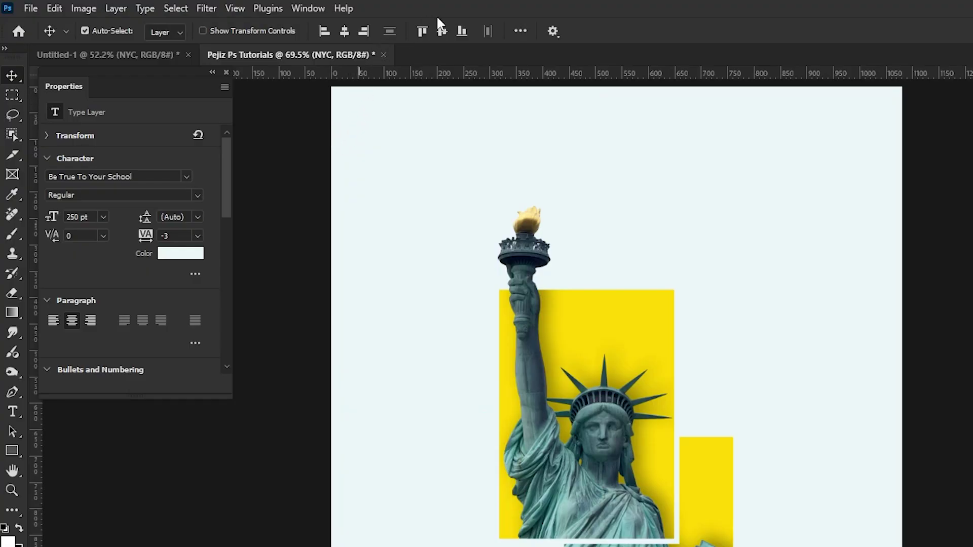
Centre the NYC text horizontally relative to the canvas.
click(519, 31)
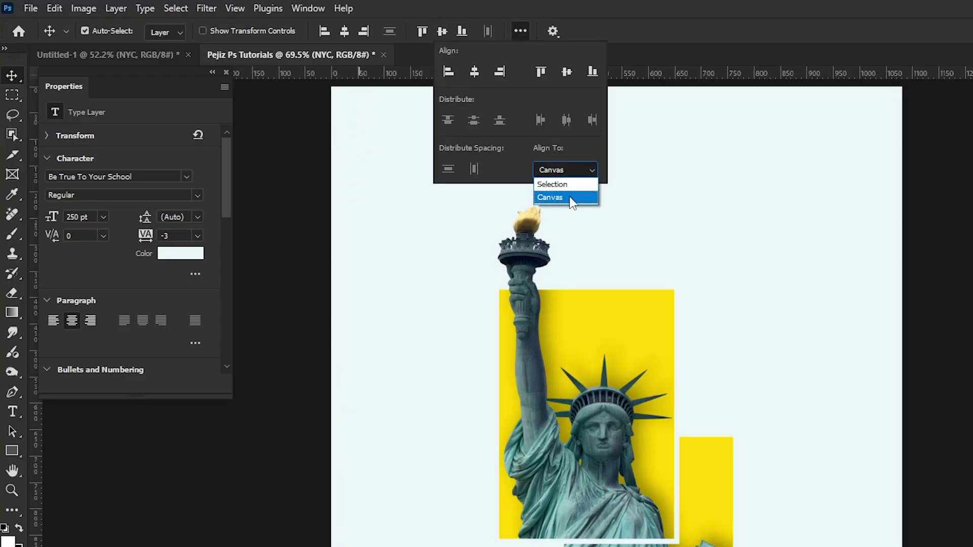
click(557, 195)
click(474, 73)
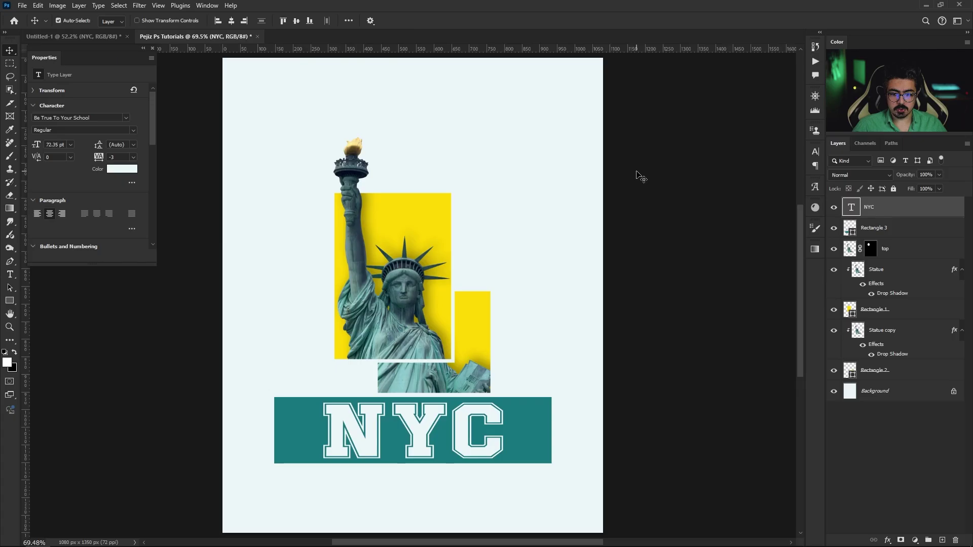
key(ctrl+t)
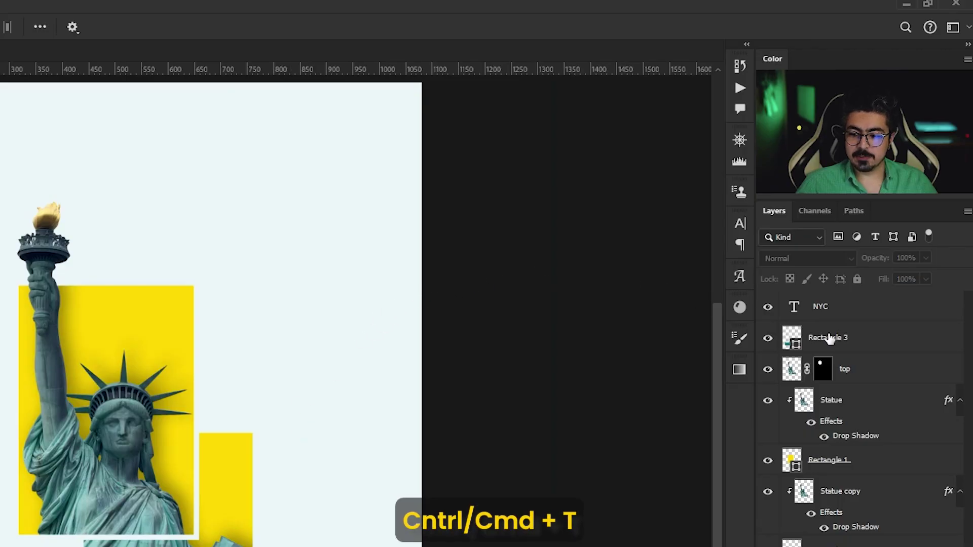
Apply a Perspective transform to Rectangle 3, pulling its top corners inward into a trapezoid.
click(829, 339)
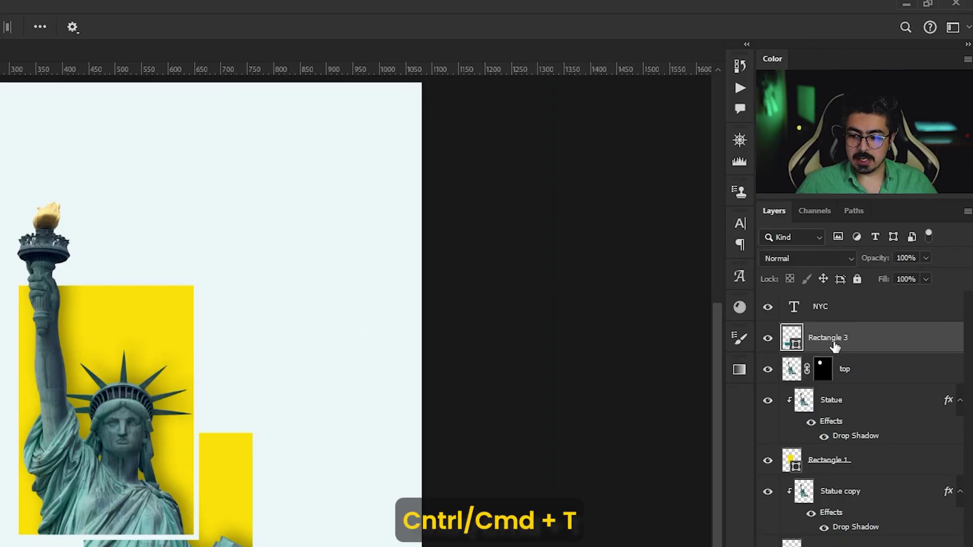
drag(265, 534, 254, 544)
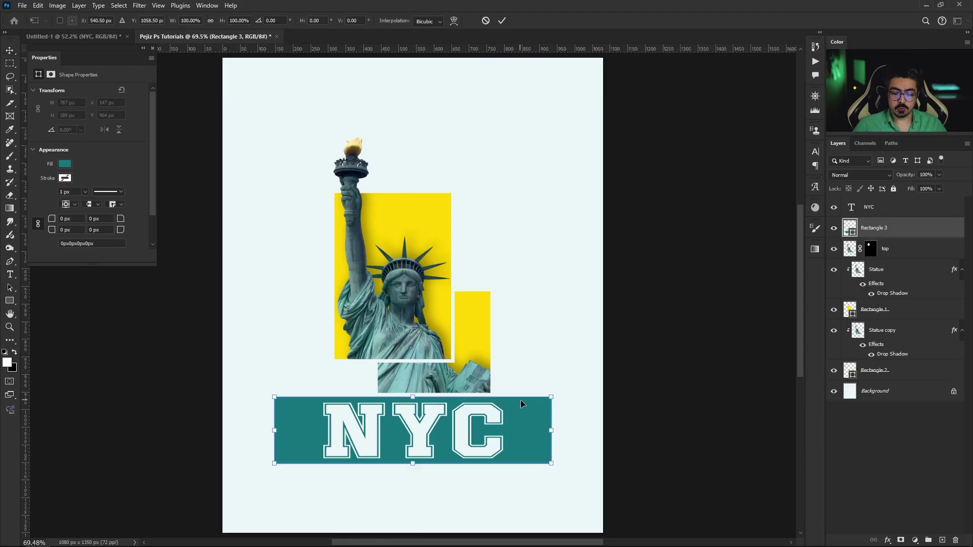
right_click(508, 414)
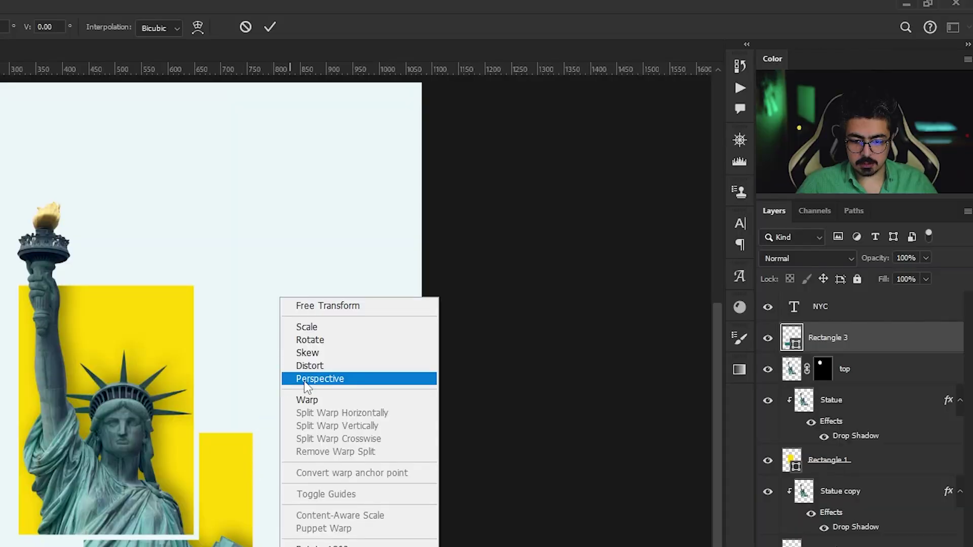
click(535, 256)
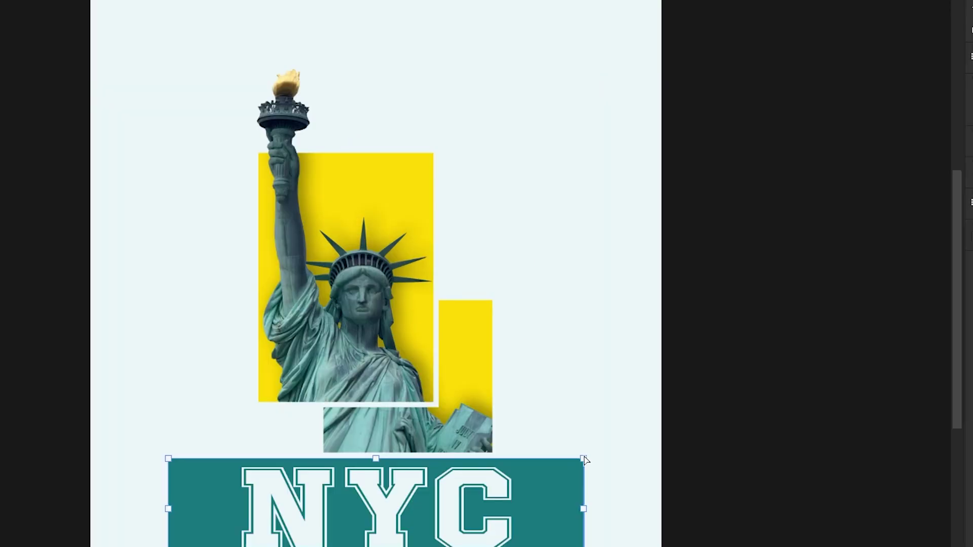
drag(585, 459, 558, 460)
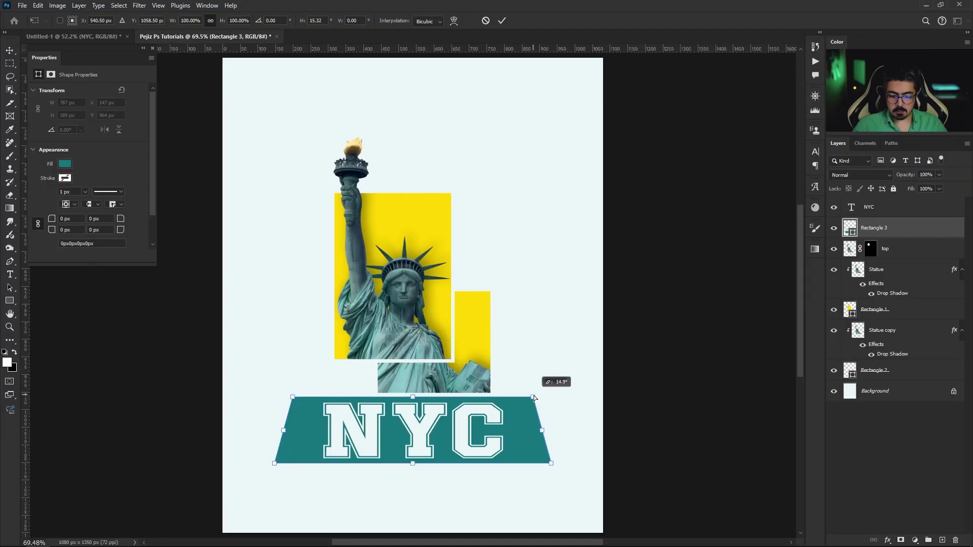
drag(534, 397, 528, 398)
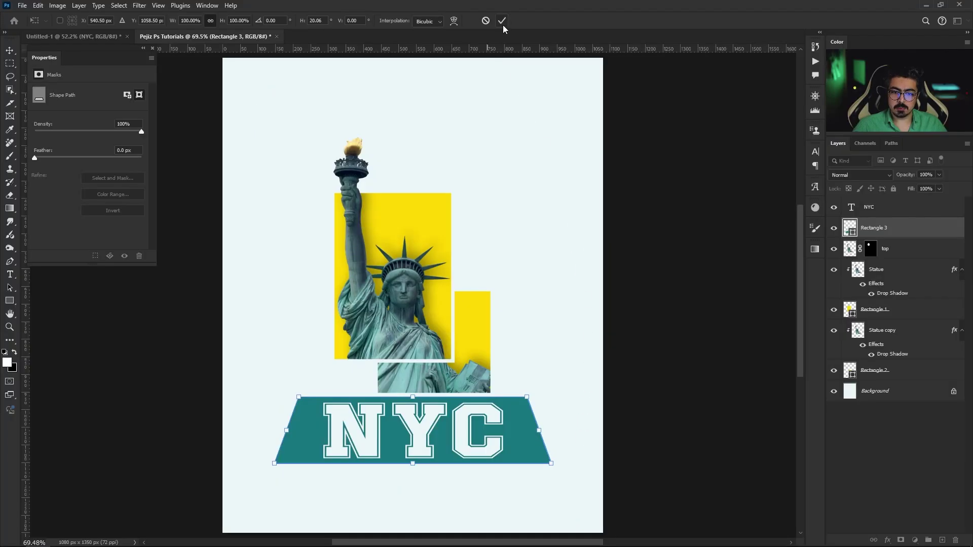
click(502, 20)
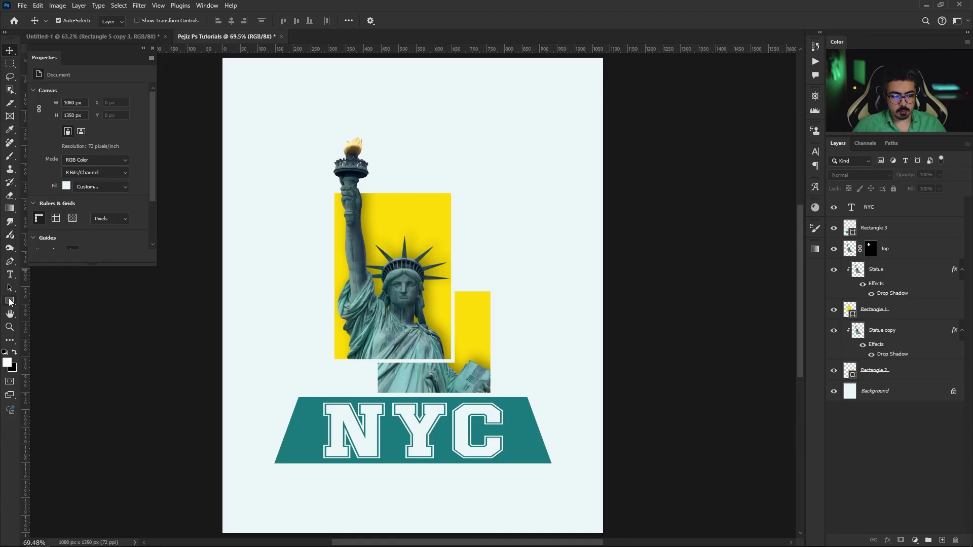
Create a 40 × 40 px teal square and place it to the left of the statue.
right_click(10, 301)
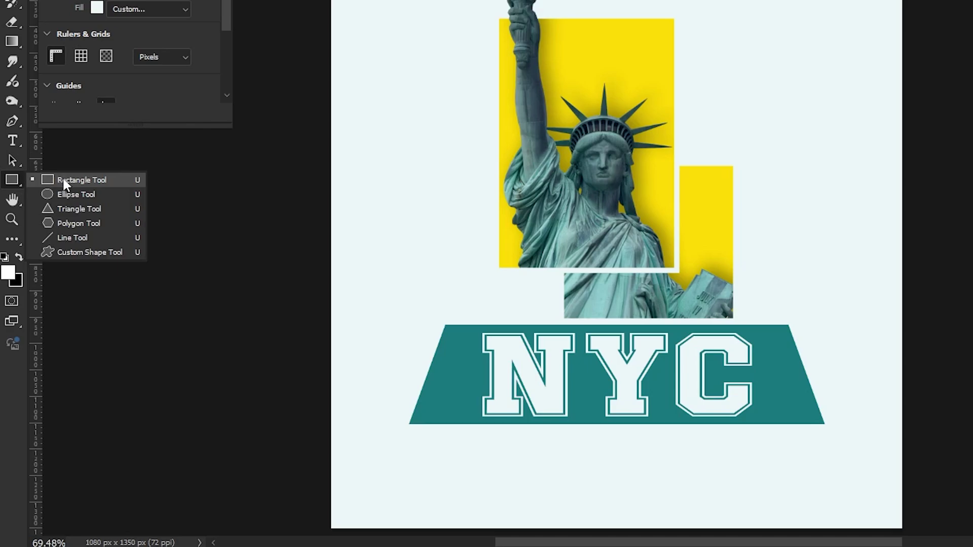
click(49, 302)
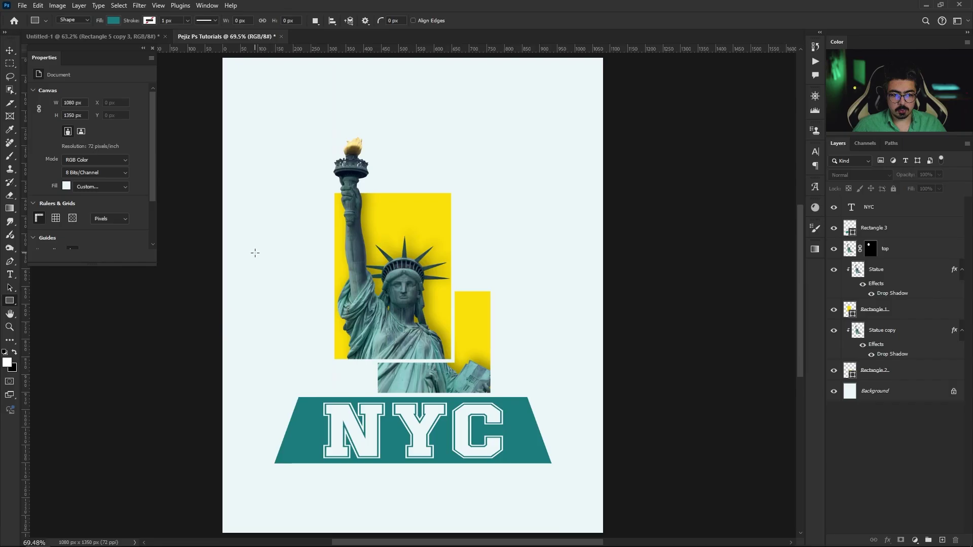
click(254, 252)
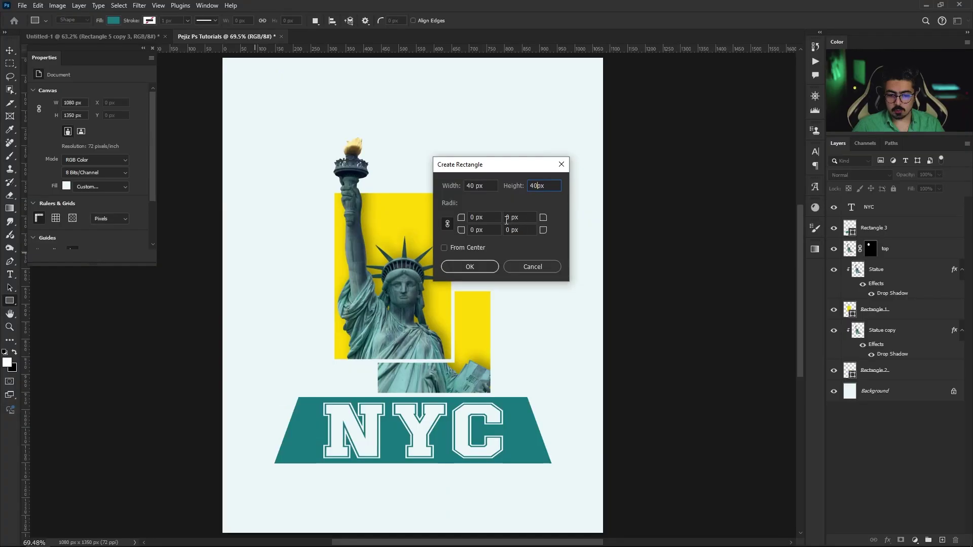
click(470, 266)
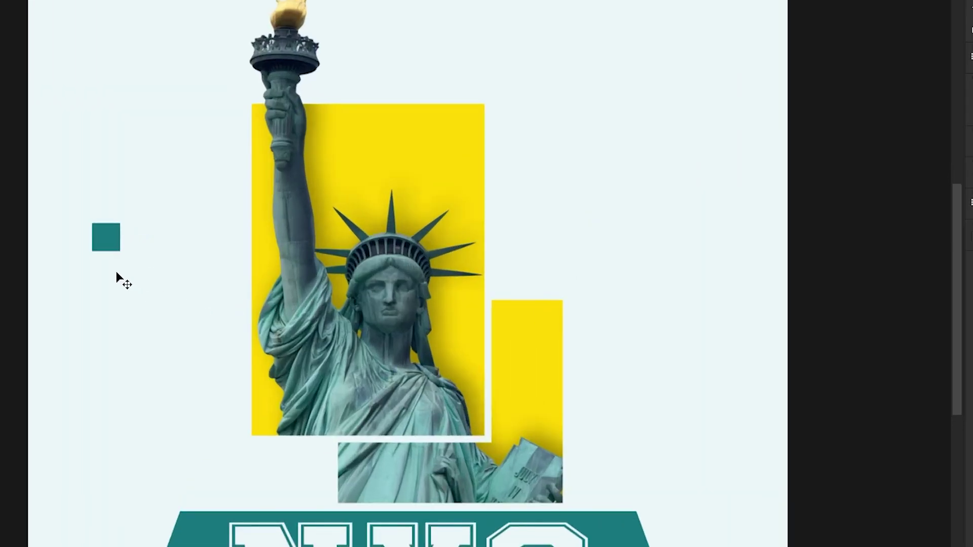
drag(93, 244, 201, 263)
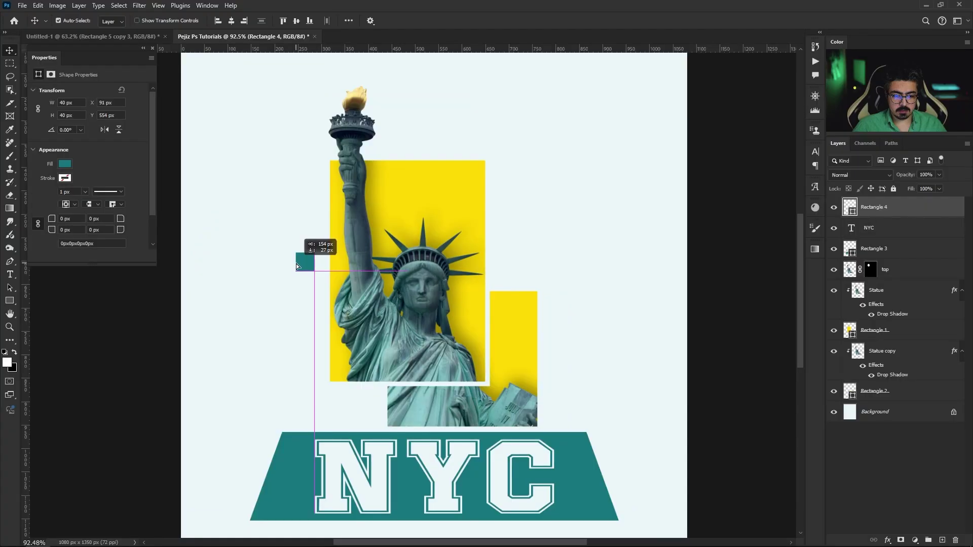
drag(297, 266, 297, 266)
scroll(287, 294, up, 3)
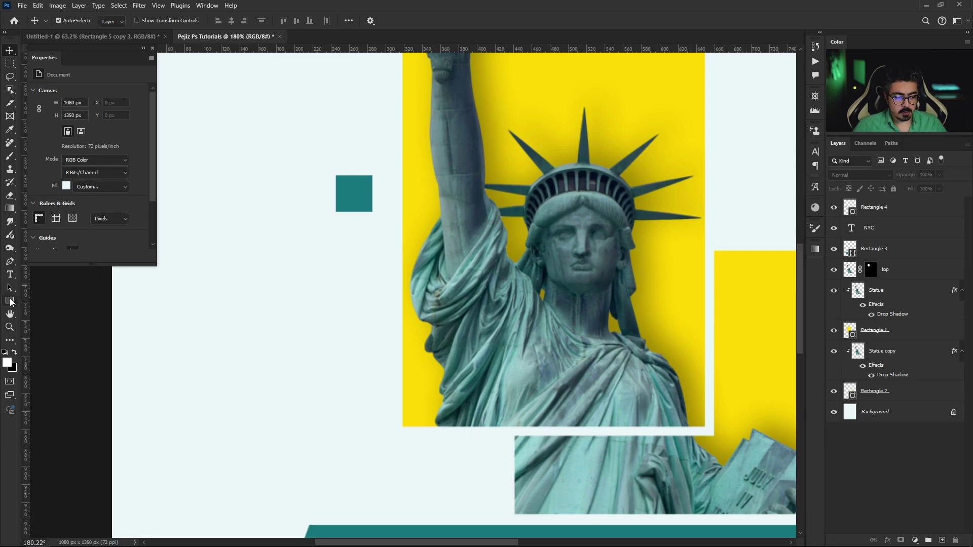
click(10, 301)
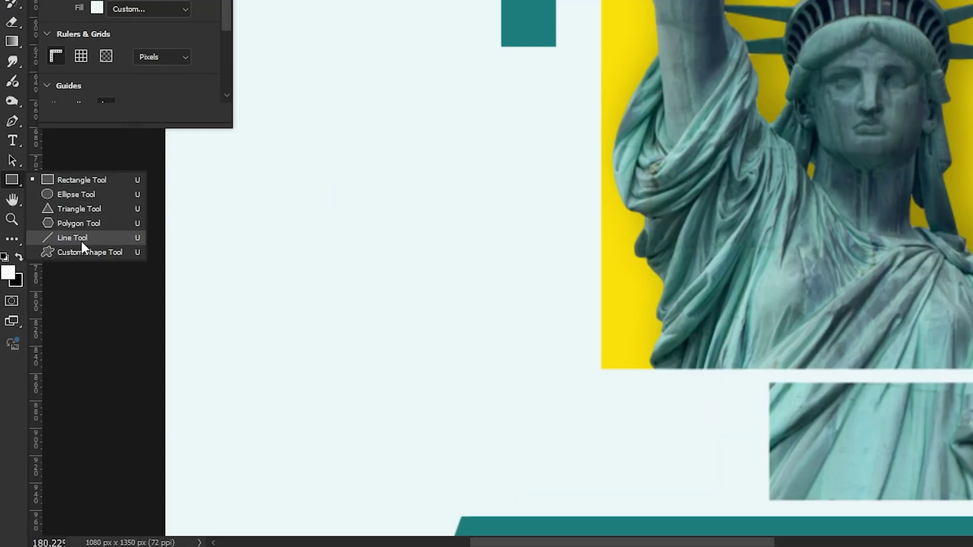
Set up the Line tool in Shape mode with a teal fill.
click(81, 238)
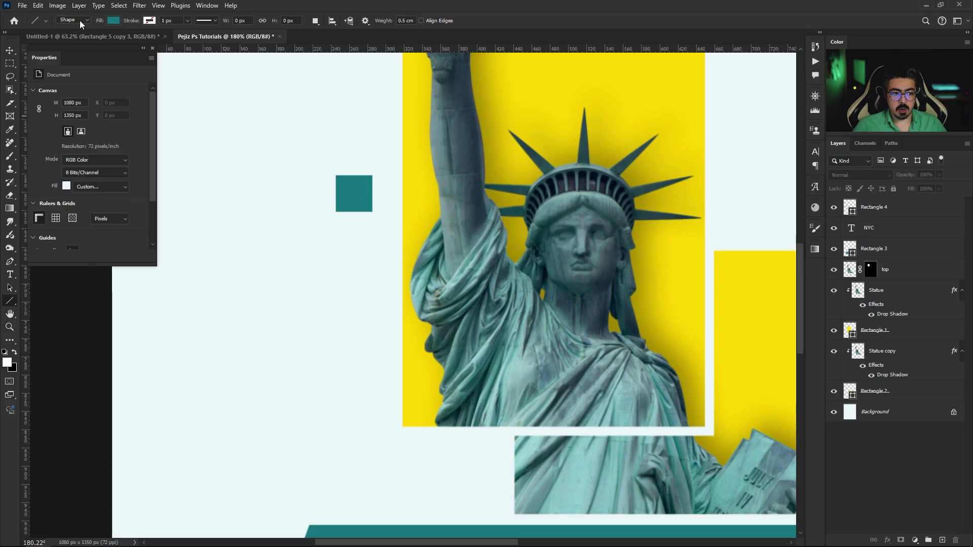
click(80, 20)
click(74, 21)
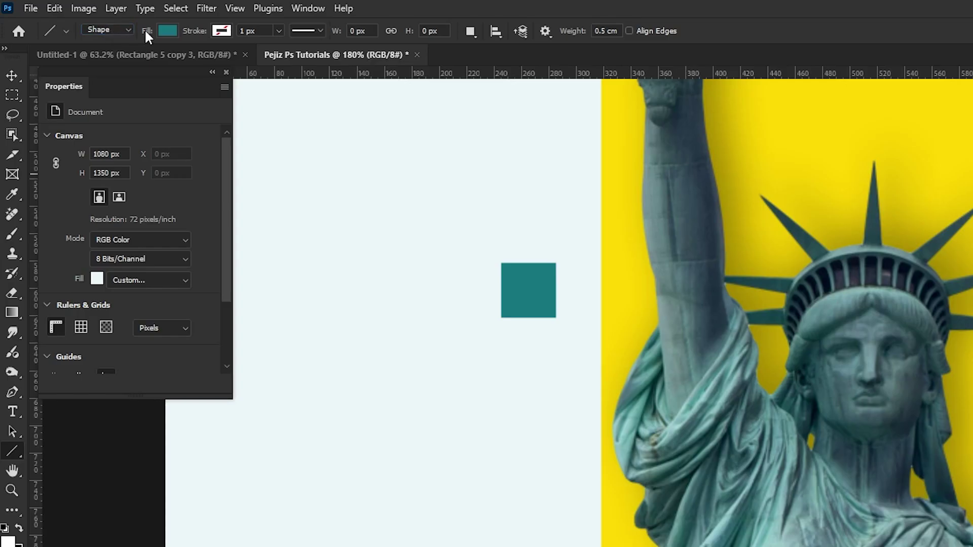
click(167, 30)
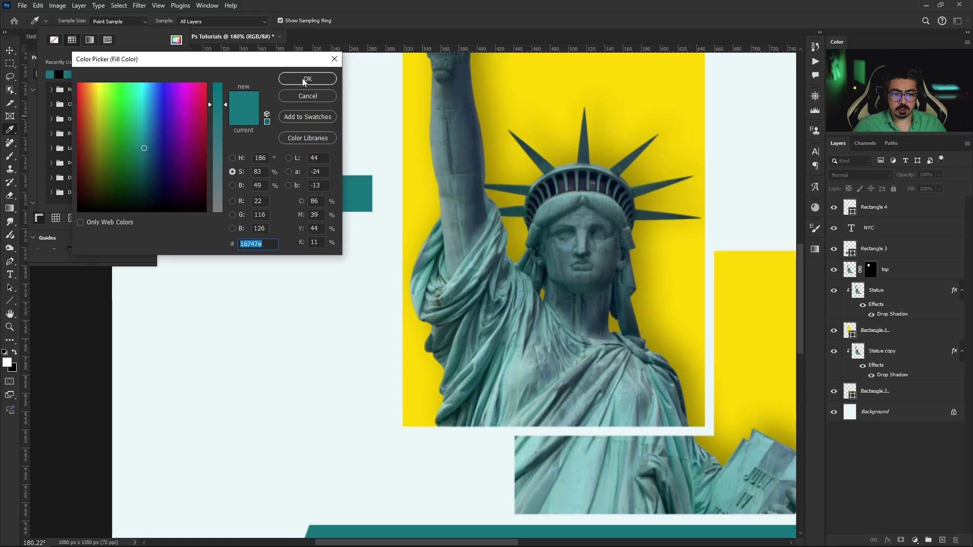
click(453, 119)
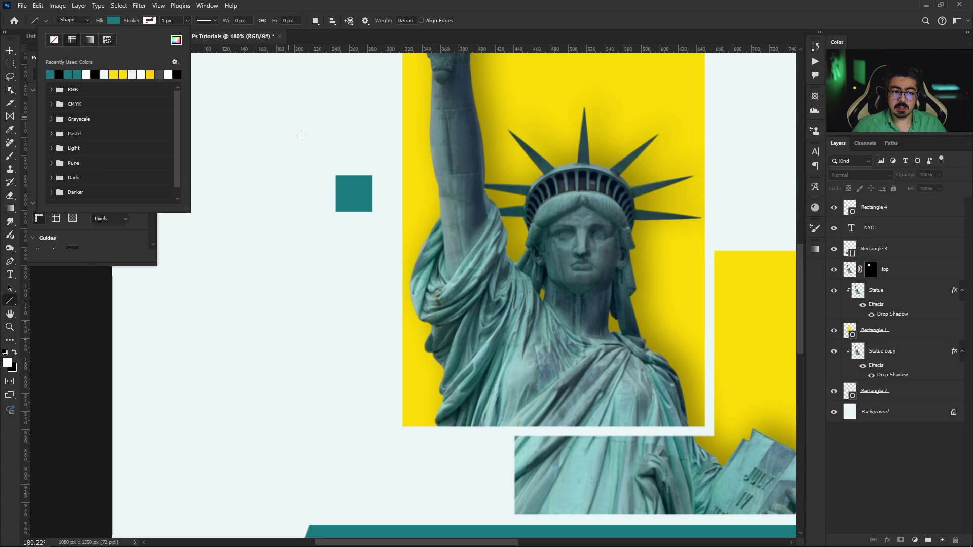
Draw a vertical teal line below the small square.
scroll(339, 270, up, 5)
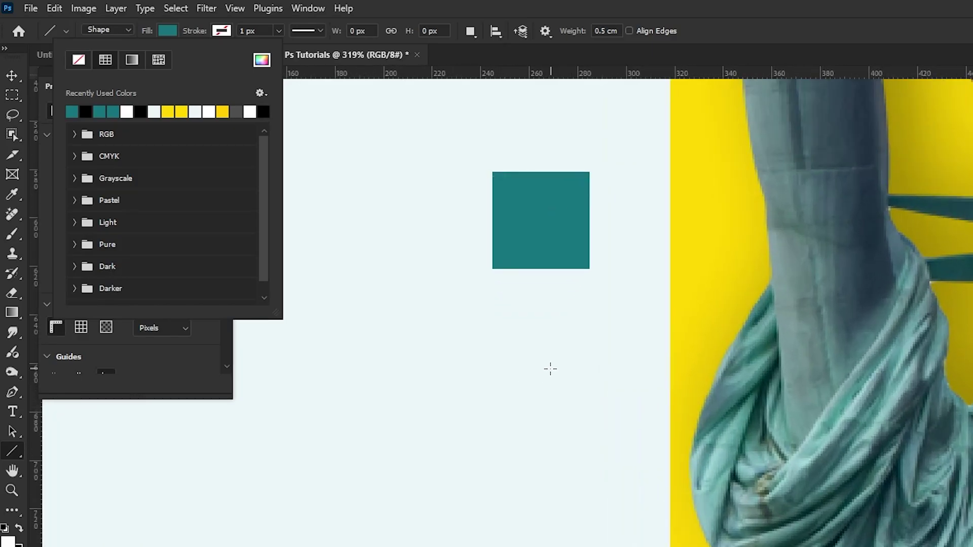
key(Escape)
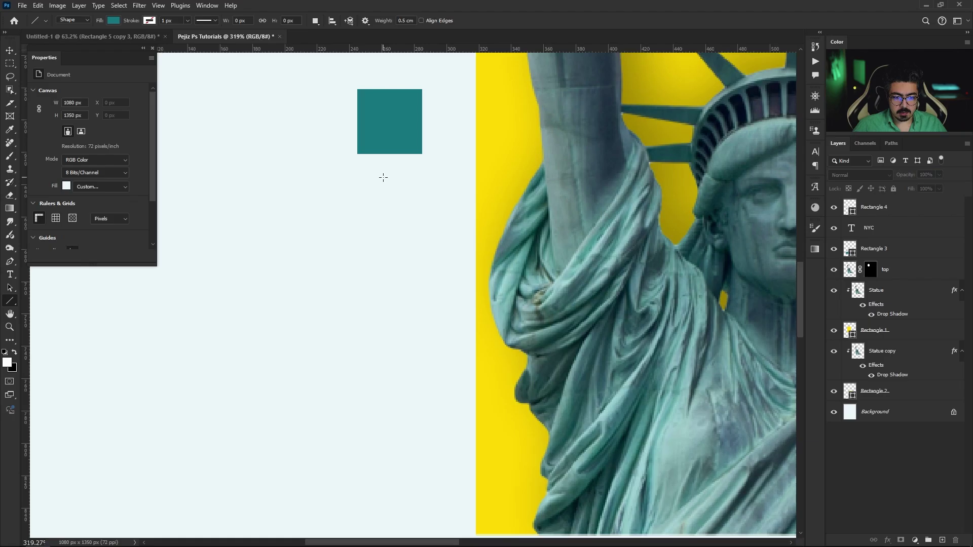
drag(572, 263, 573, 546)
drag(384, 390, 390, 421)
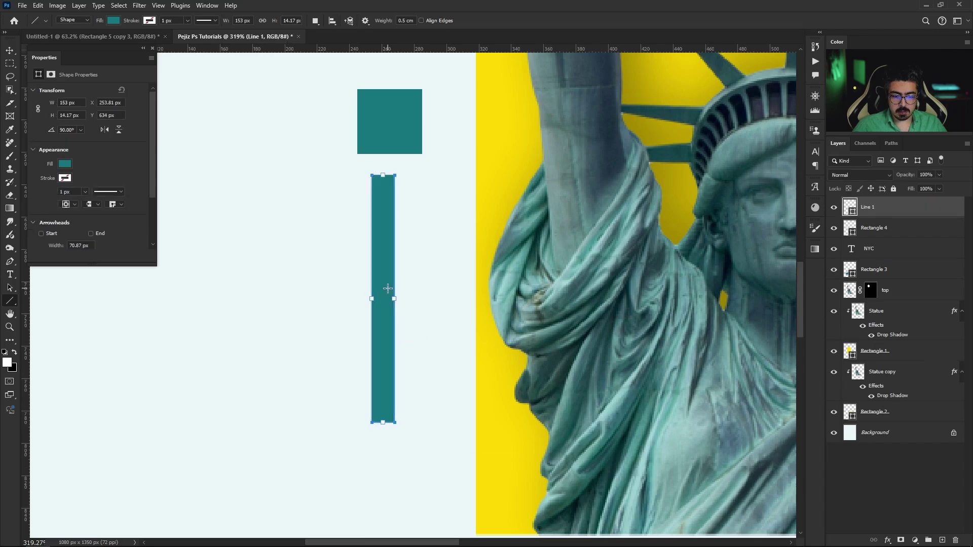
key(v)
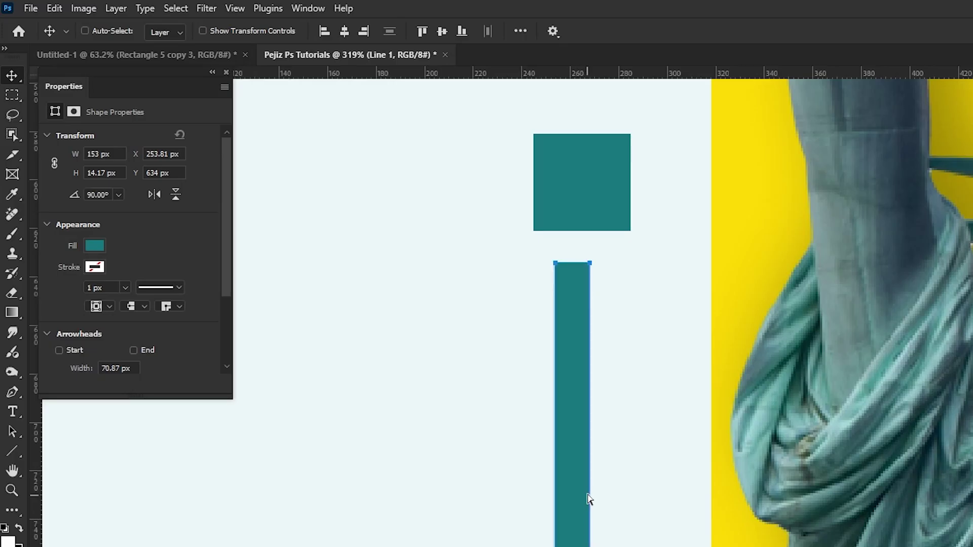
Transform the line to narrow its thickness to about 2 px.
key(ctrl+t)
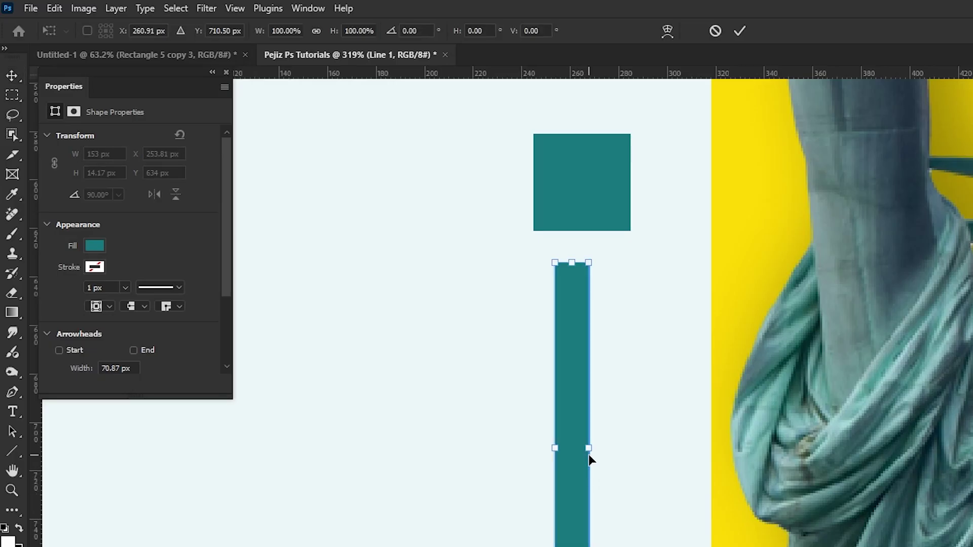
drag(588, 448, 571, 451)
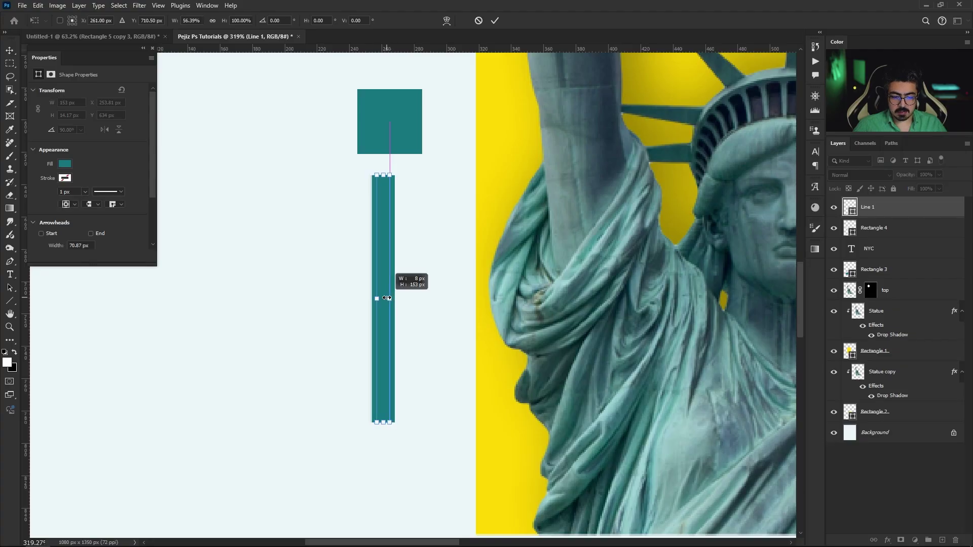
scroll(383, 300, up, 3)
drag(394, 299, 390, 298)
scroll(400, 284, down, 3)
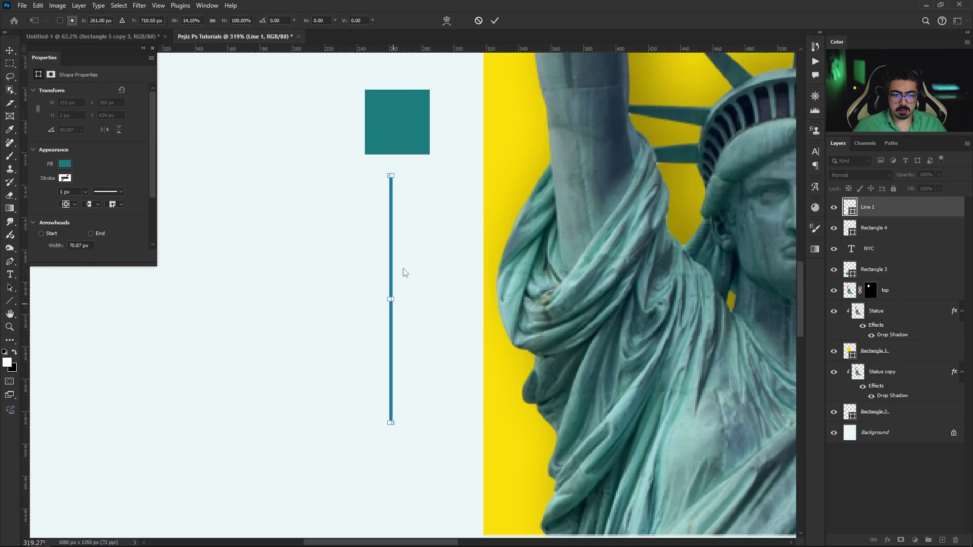
click(496, 20)
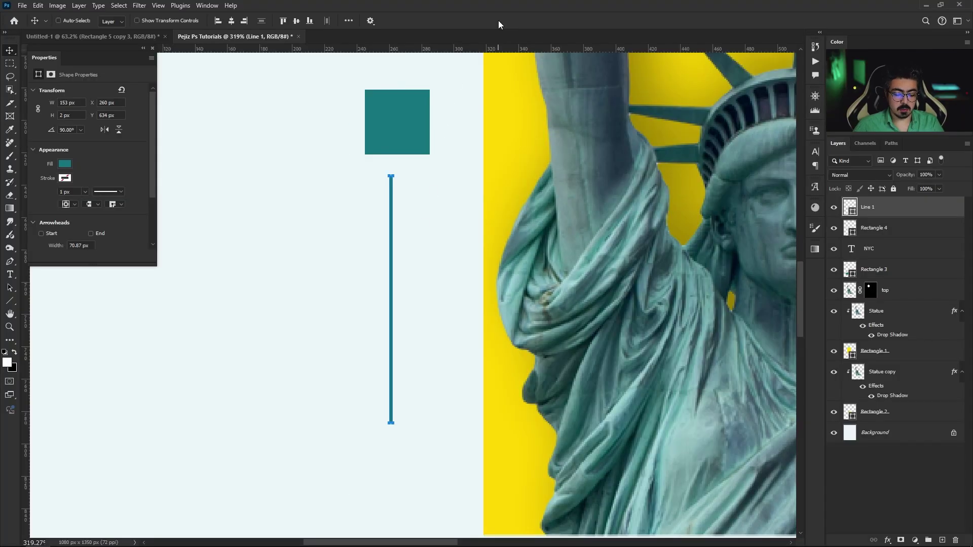
key(ctrl+0)
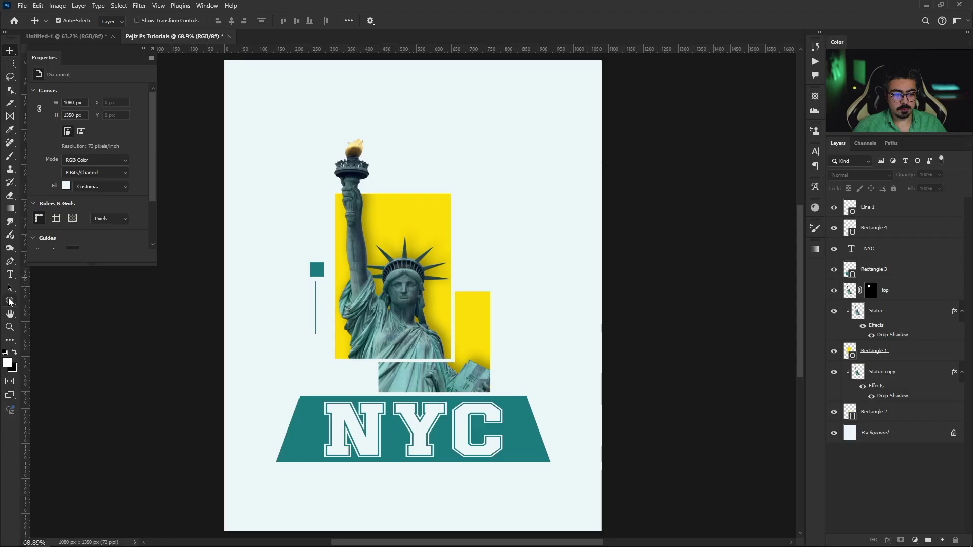
Create a 40 × 40 px teal circle and place it just below the vertical line.
right_click(16, 299)
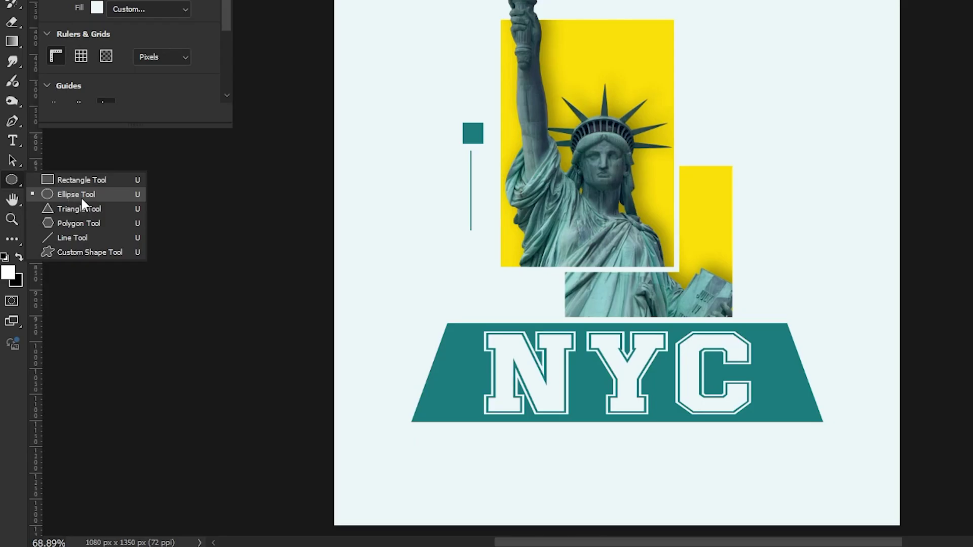
click(53, 311)
click(267, 197)
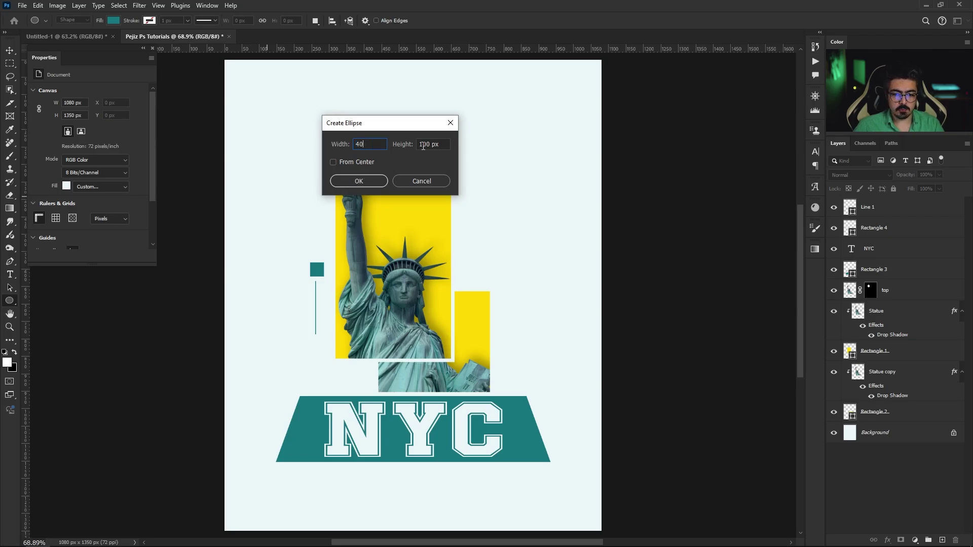
text(0)
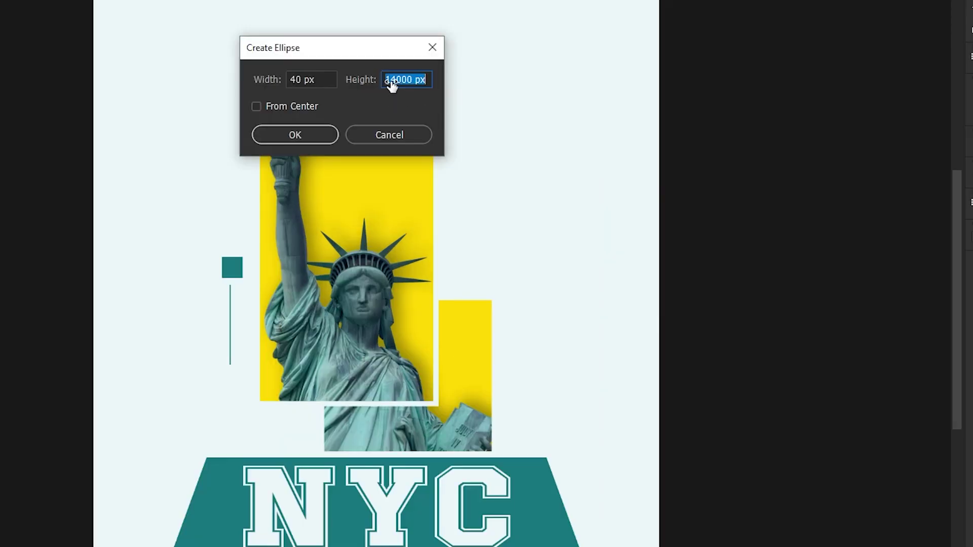
click(305, 133)
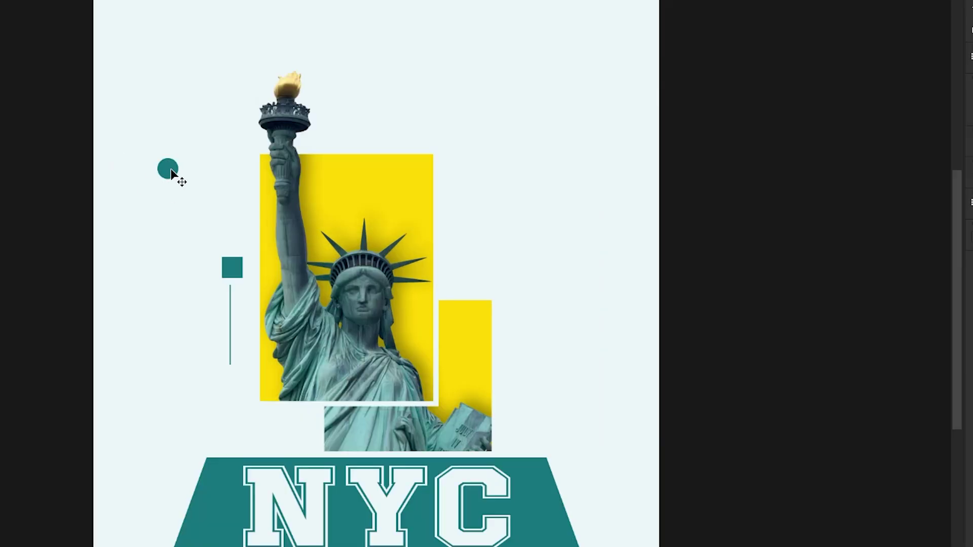
drag(279, 212, 281, 272)
drag(177, 271, 237, 403)
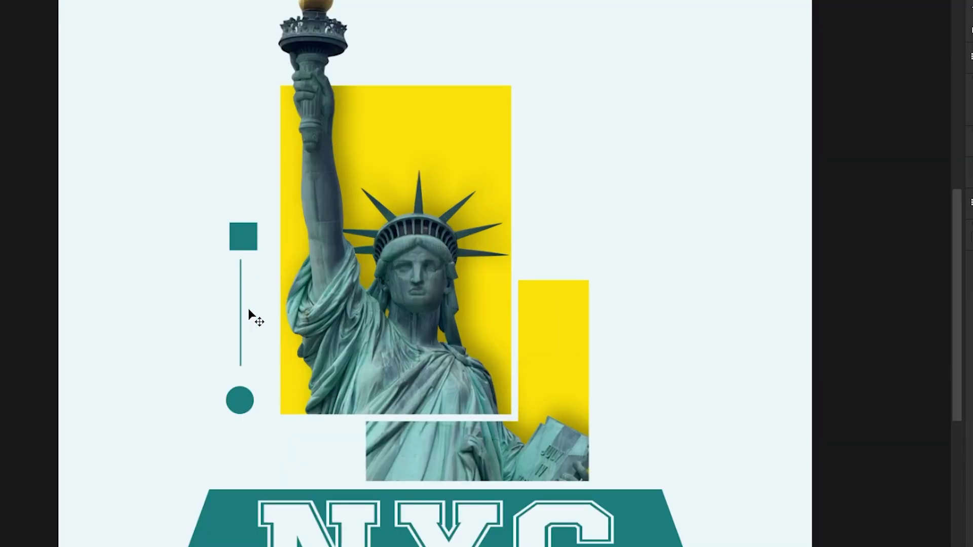
Confirm the resized line and position the teal circle just beneath it.
scroll(240, 326, up, 2)
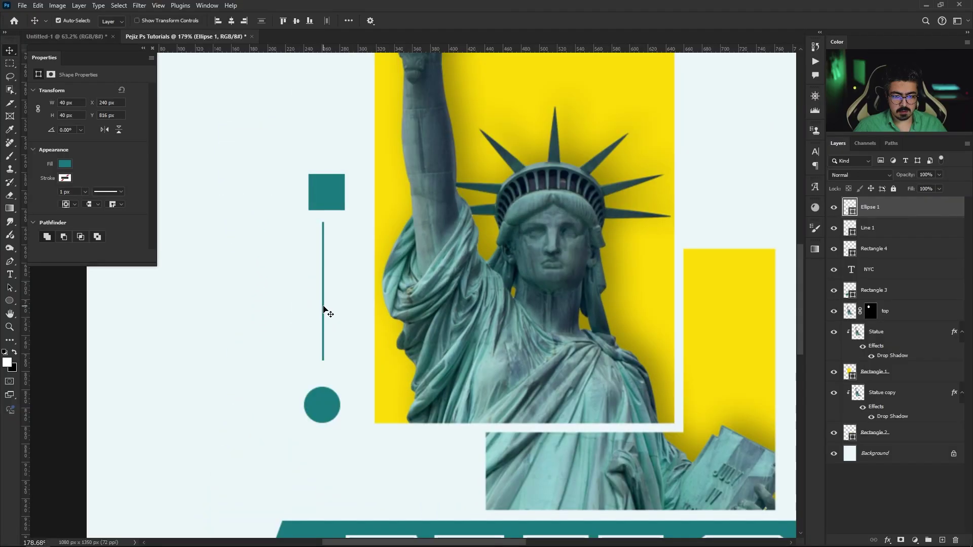
scroll(242, 327, up, 3)
key(Return)
scroll(408, 159, down, 5)
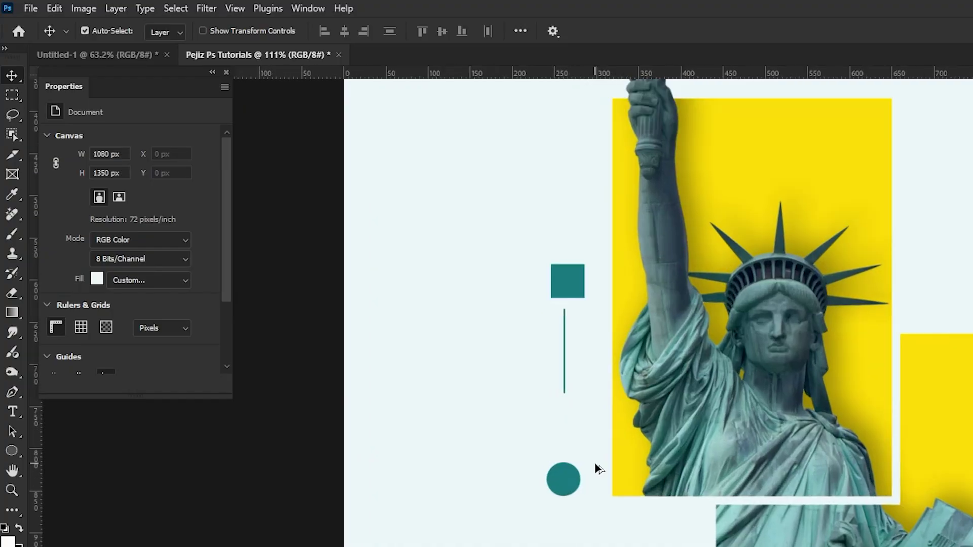
drag(380, 320, 367, 318)
drag(549, 477, 566, 432)
Select the square, line and circle layers together, toggling their visibility to check them.
scroll(566, 434, up, 1)
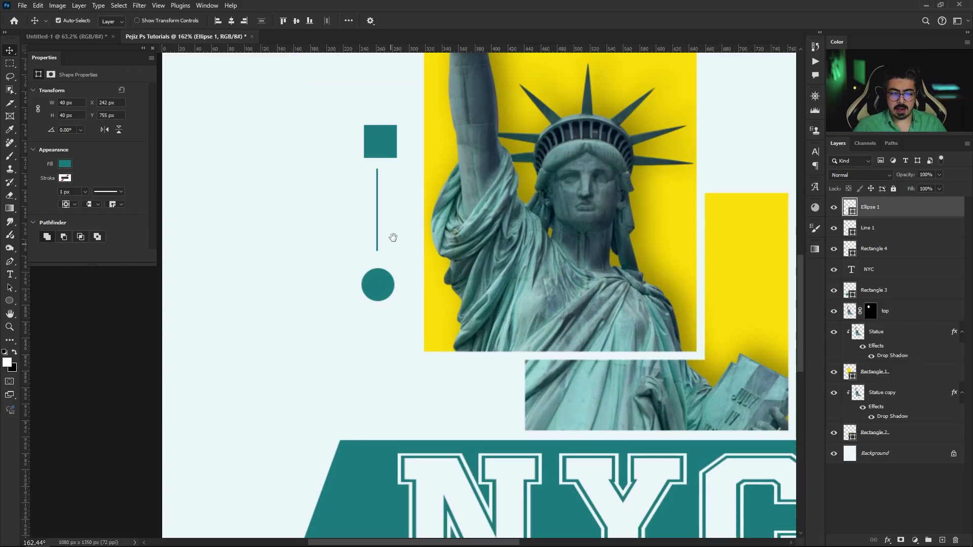
scroll(593, 358, up, 3)
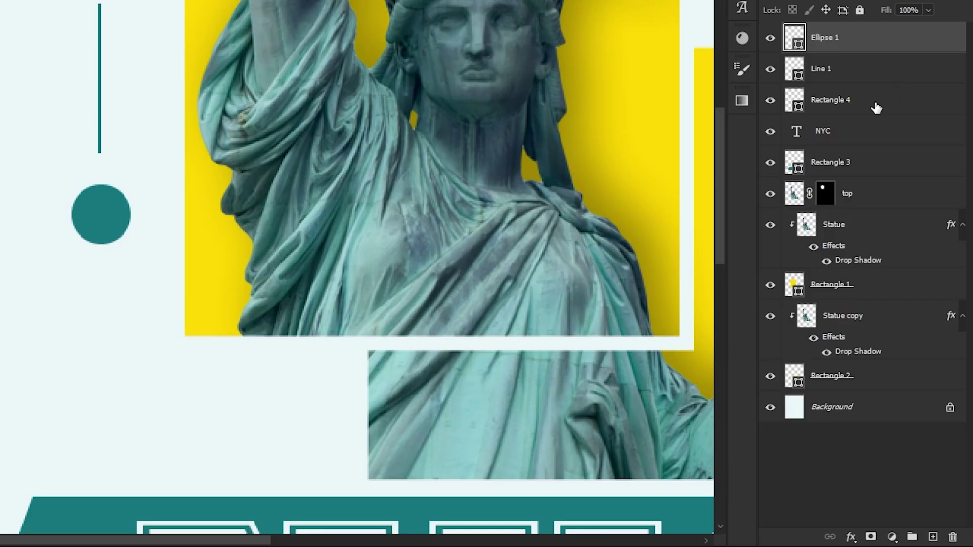
shift+click(904, 254)
click(770, 37)
click(770, 68)
click(770, 99)
click(771, 68)
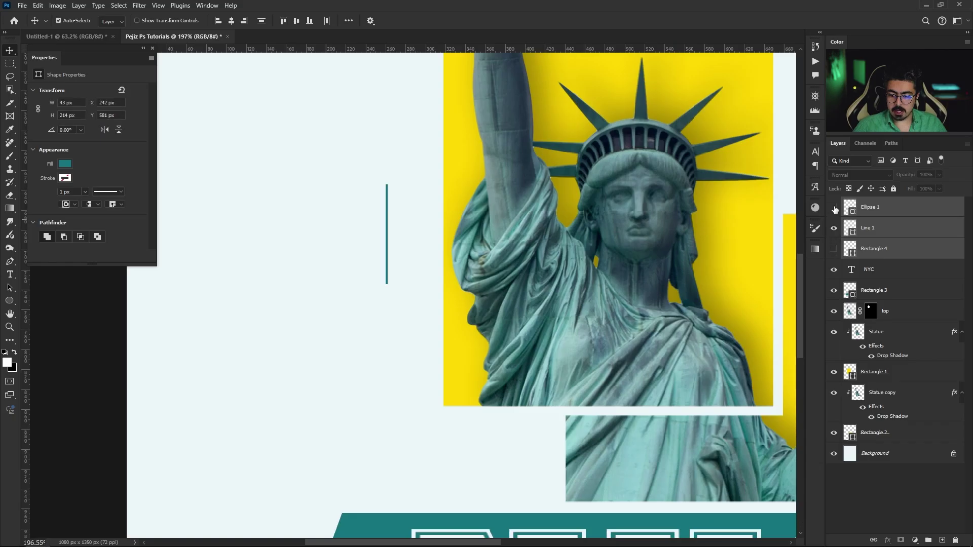
click(834, 207)
click(833, 249)
Align the three shapes' horizontal centres with Align To set to Selection.
right_click(12, 76)
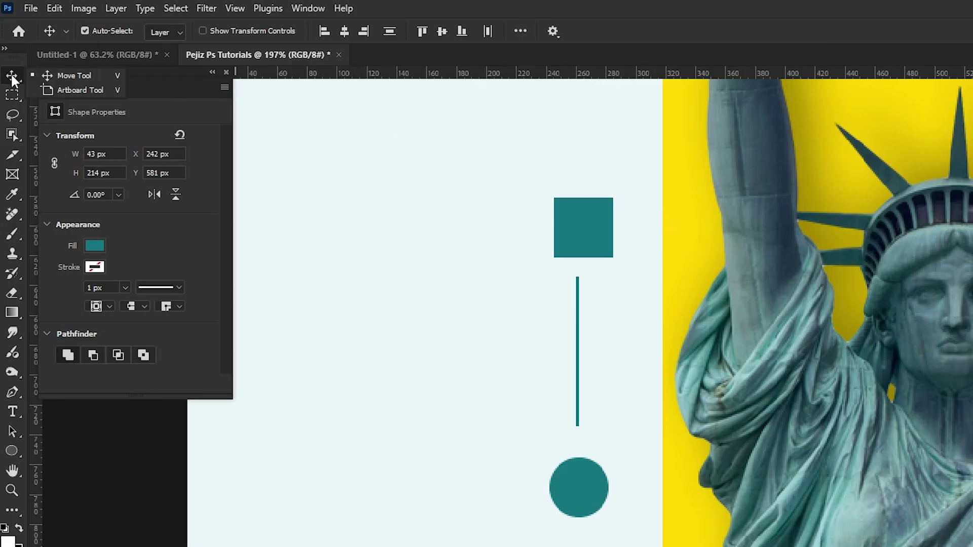
click(69, 74)
click(521, 31)
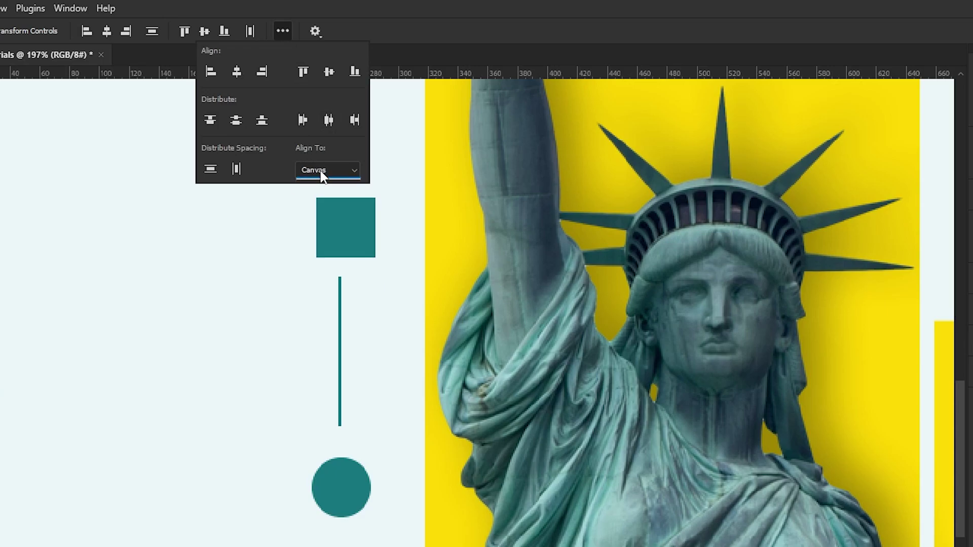
click(321, 173)
click(319, 182)
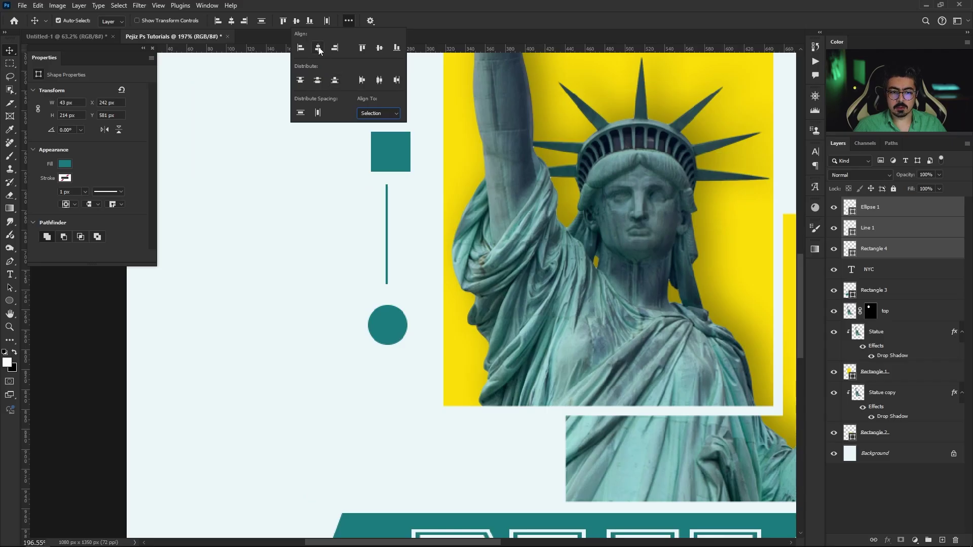
click(318, 48)
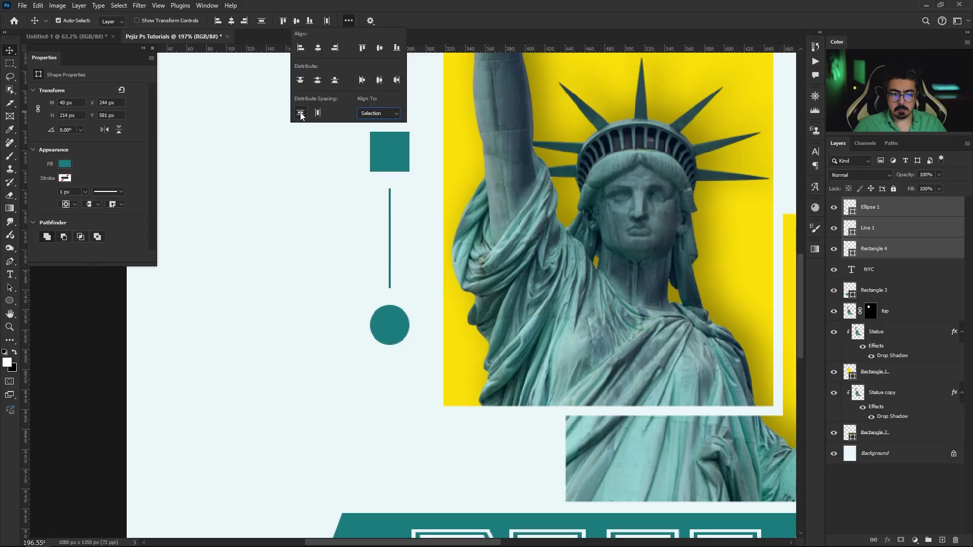
click(319, 240)
scroll(414, 194, up, 4)
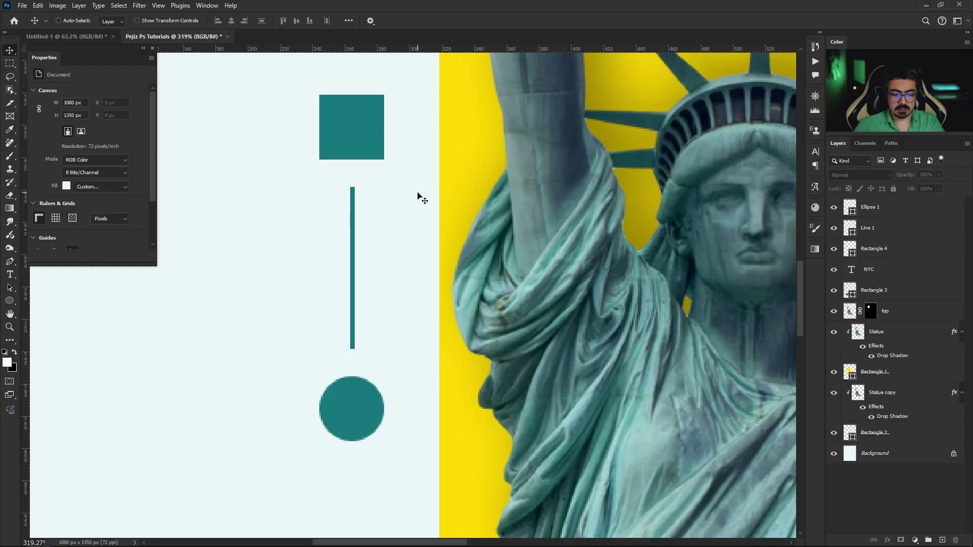
scroll(385, 288, down, 4)
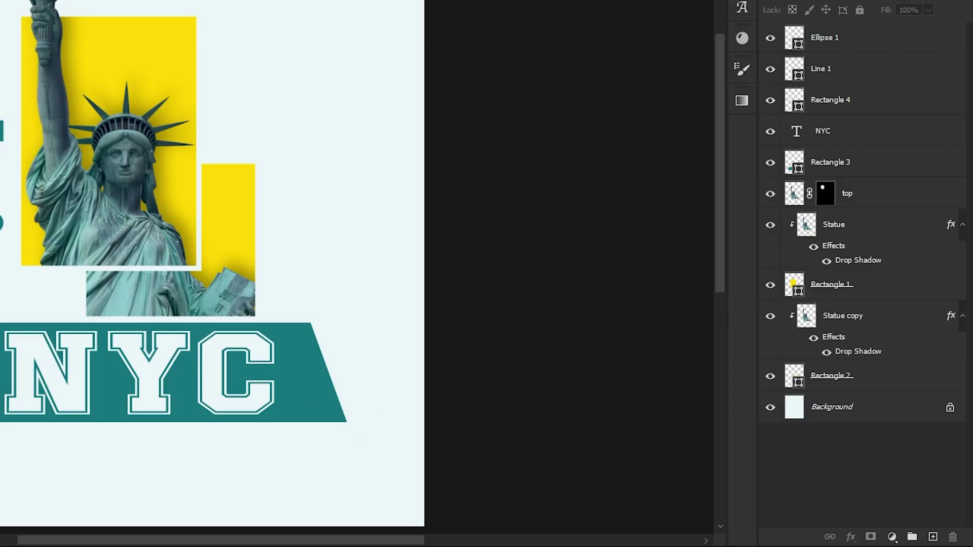
Position the flag near the top of the poster and make it black and white.
click(875, 418)
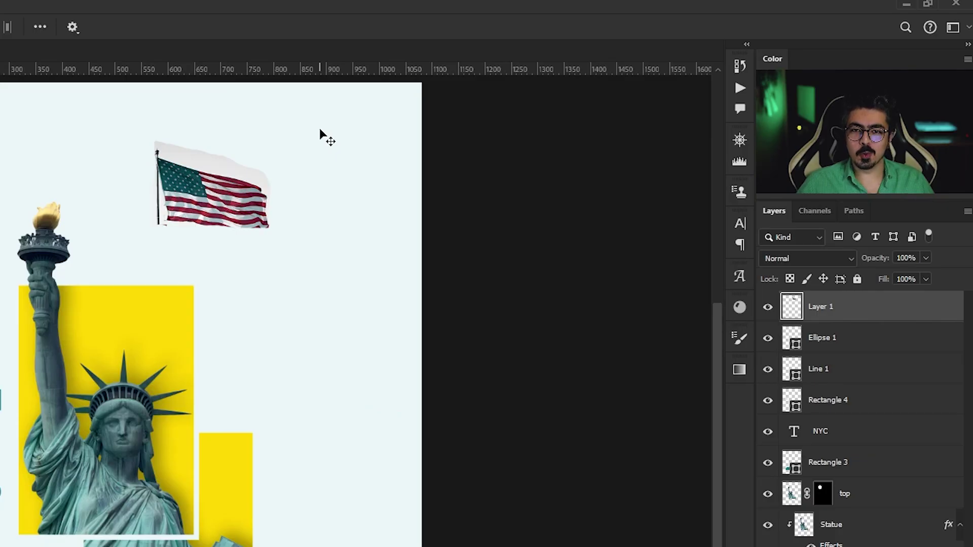
drag(218, 198, 211, 192)
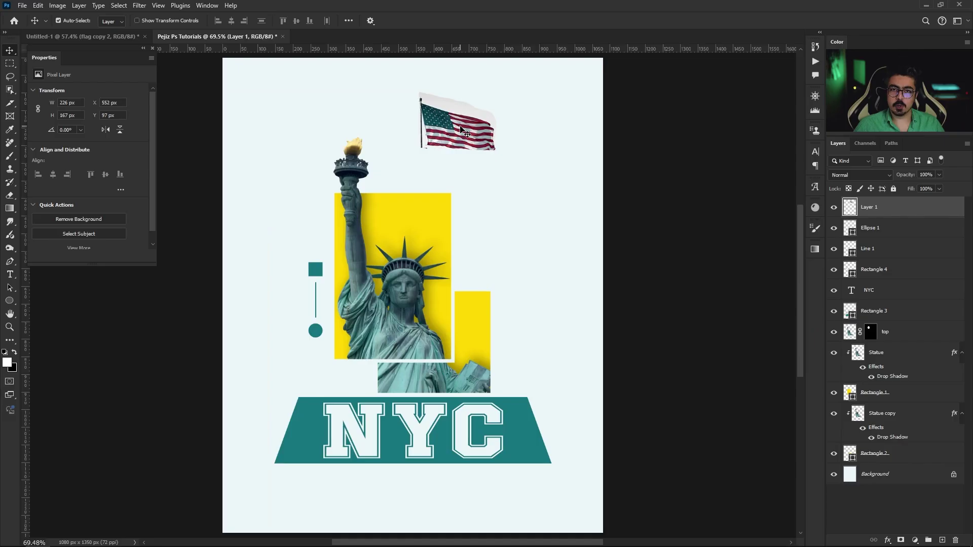
drag(464, 133, 469, 144)
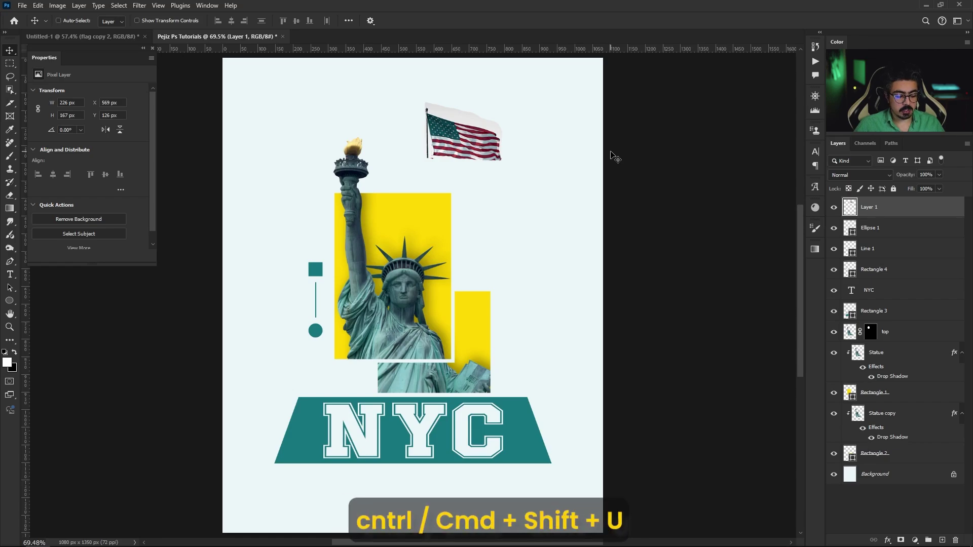
key(ctrl+shift+u)
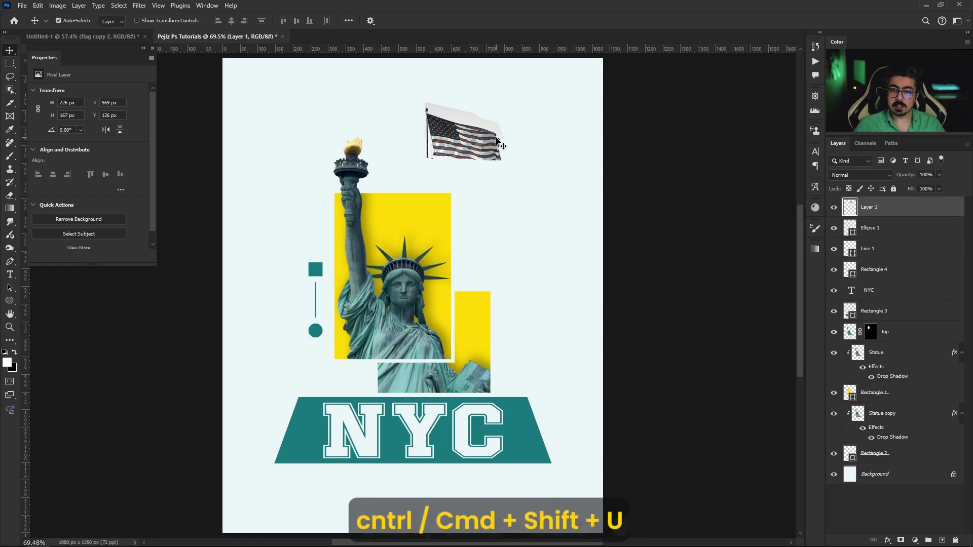
scroll(503, 142, down, 1)
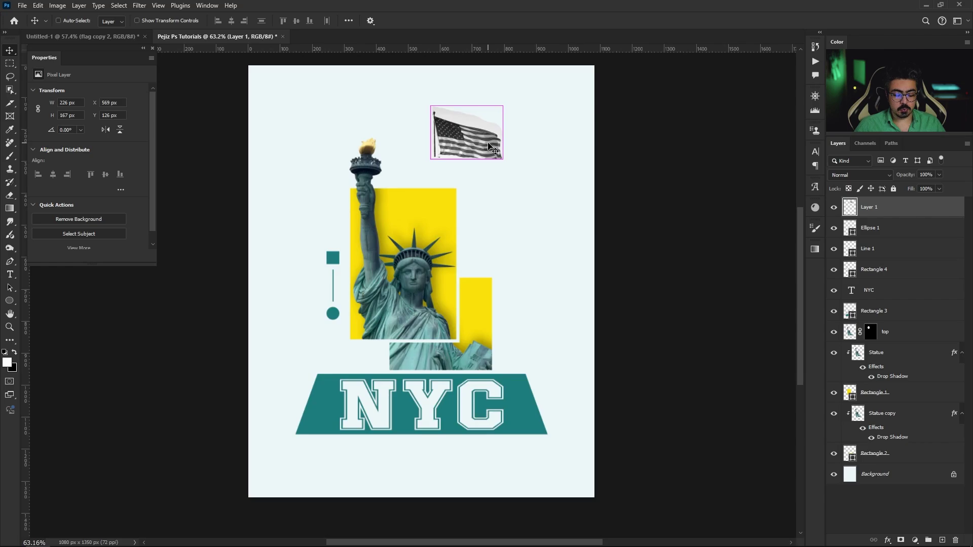
Scale the flag up to fill the backdrop, flip it horizontally, and commit the transform.
key(ctrl+t)
drag(466, 159, 461, 428)
scroll(489, 298, down, 2)
drag(463, 156, 479, 123)
drag(466, 432, 466, 490)
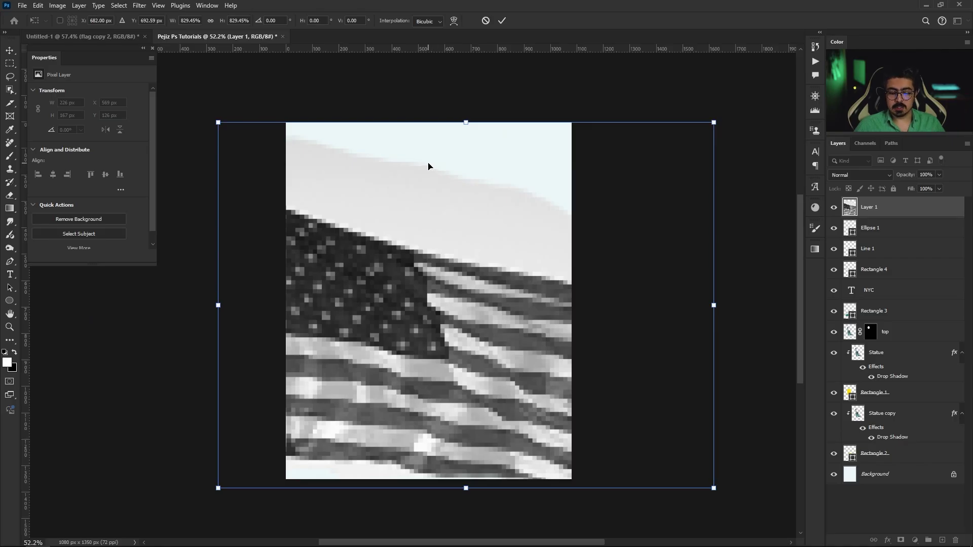
right_click(416, 170)
click(464, 368)
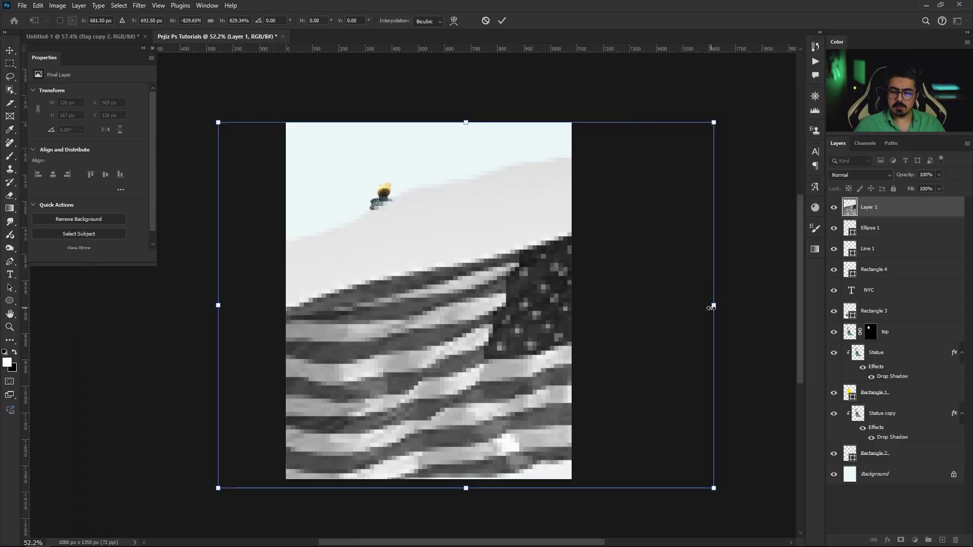
drag(827, 321, 660, 316)
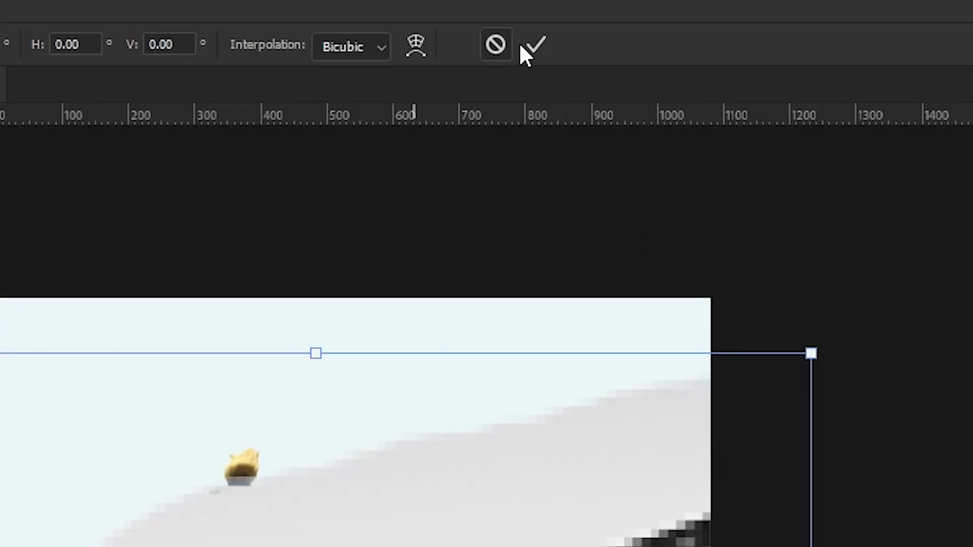
click(536, 46)
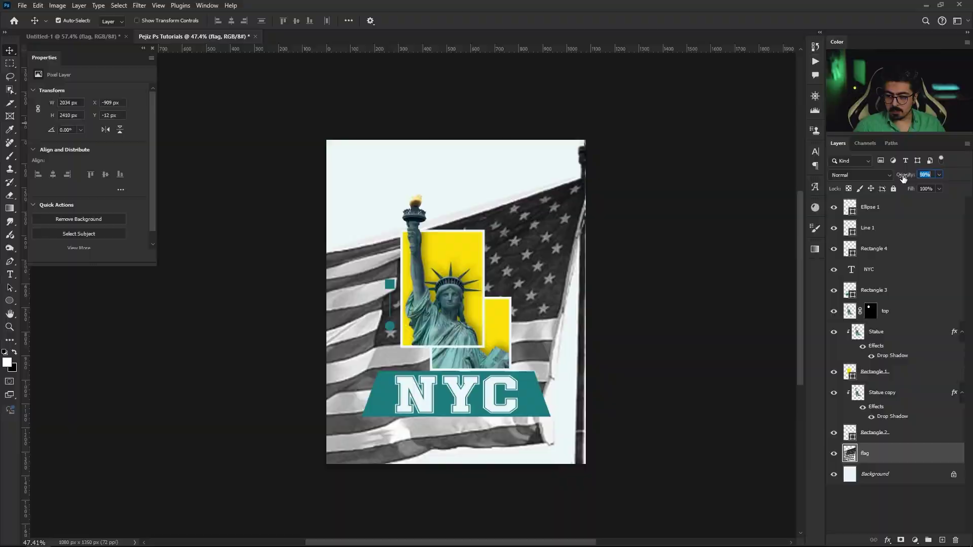
Set the flag layer's opacity to 10% and lock it completely.
drag(903, 178, 891, 179)
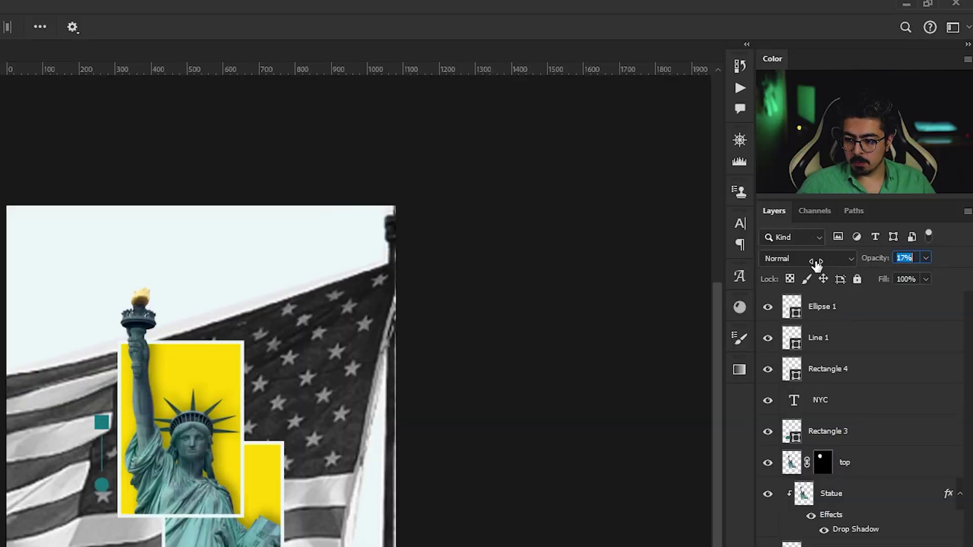
drag(810, 264, 810, 263)
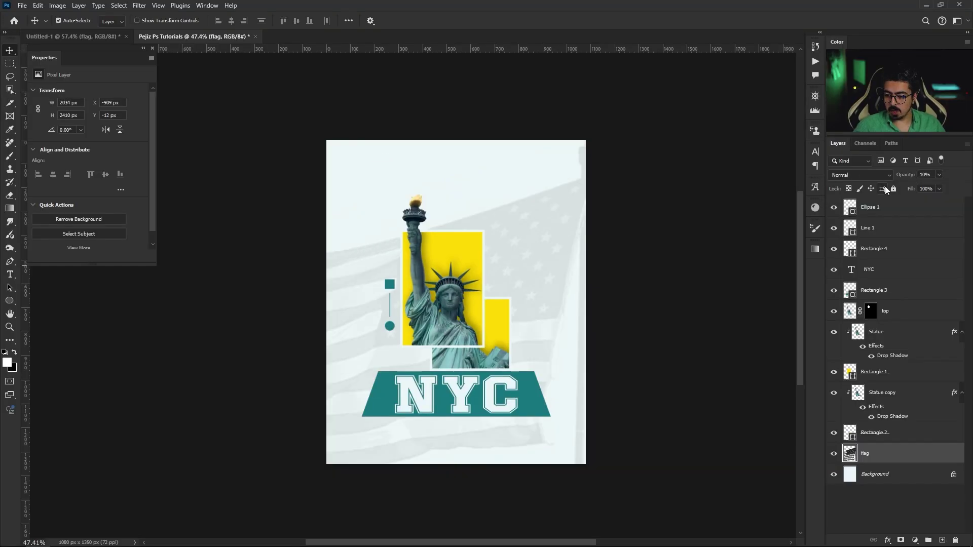
click(893, 189)
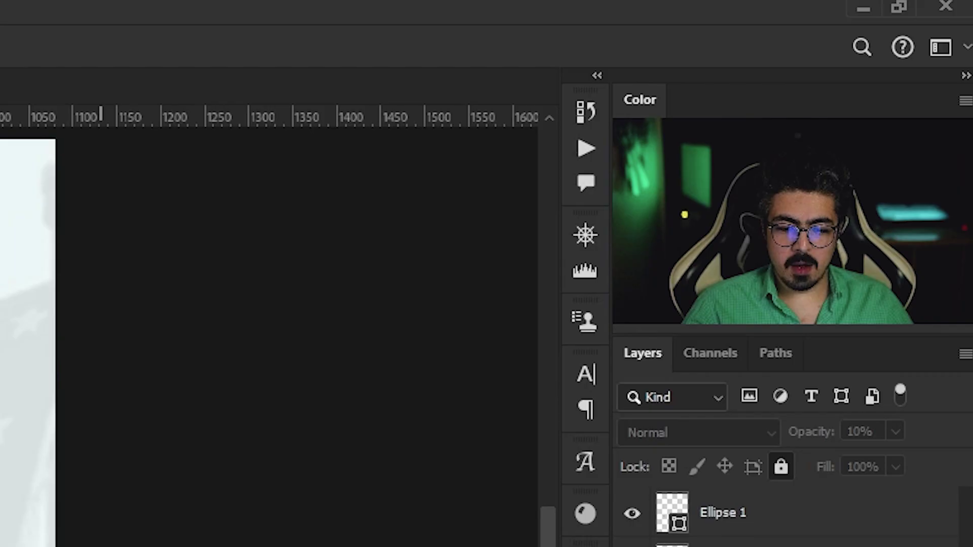
Raise the STATUE OF LIBERTY and SINCE 1886 text, extend the SINCE line left, and stamp visible layers on top.
key(ctrl+slash)
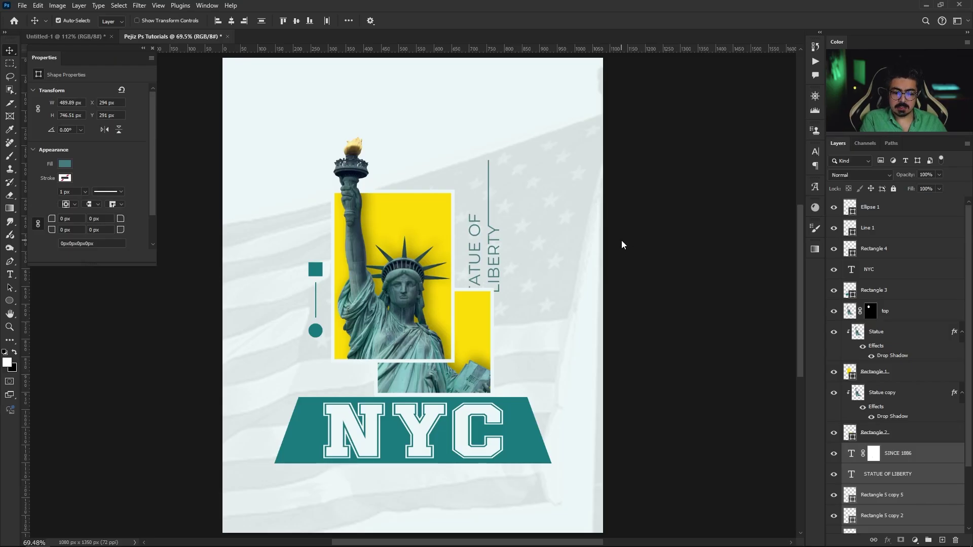
key(shift+Up)
key(shift+Up)
key(shift+Up)
key(shift+Up)
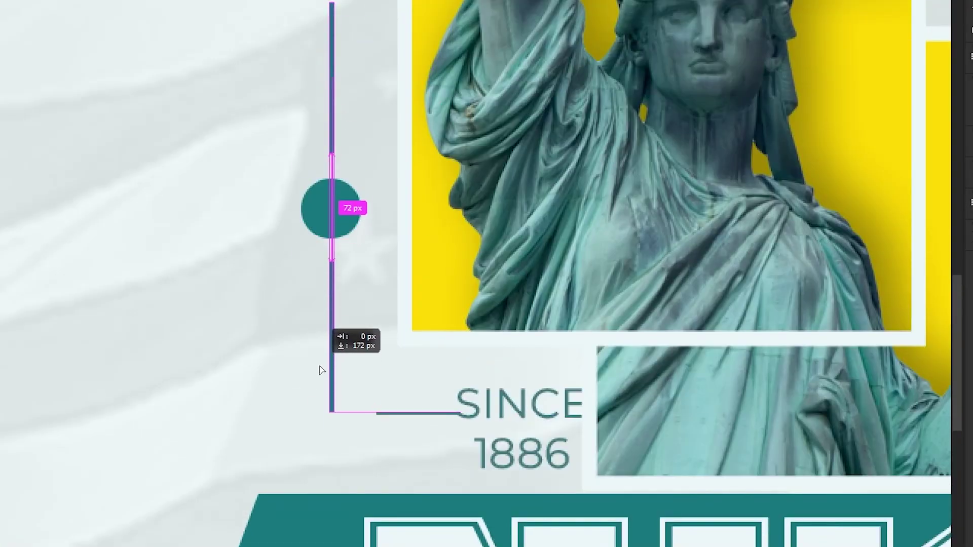
key(ctrl+t)
drag(475, 363, 223, 364)
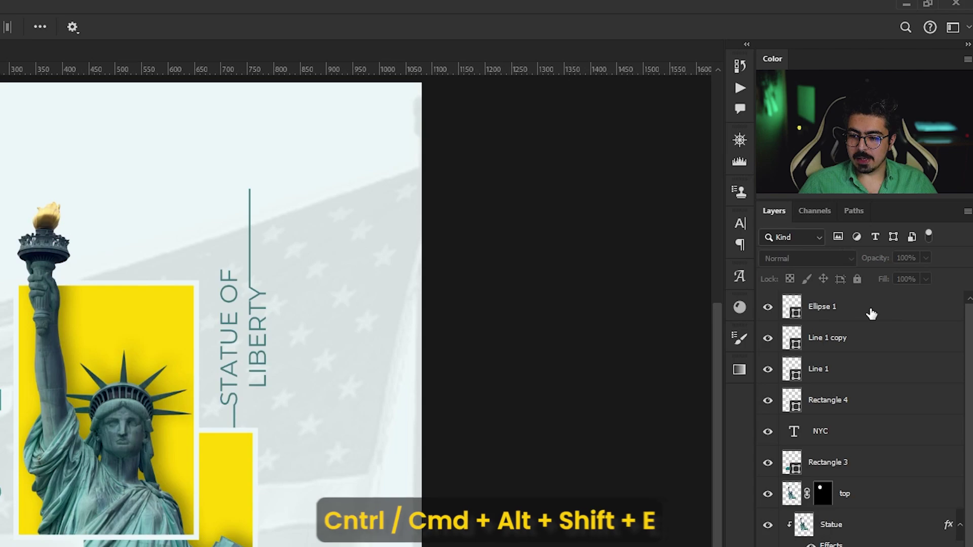
click(902, 205)
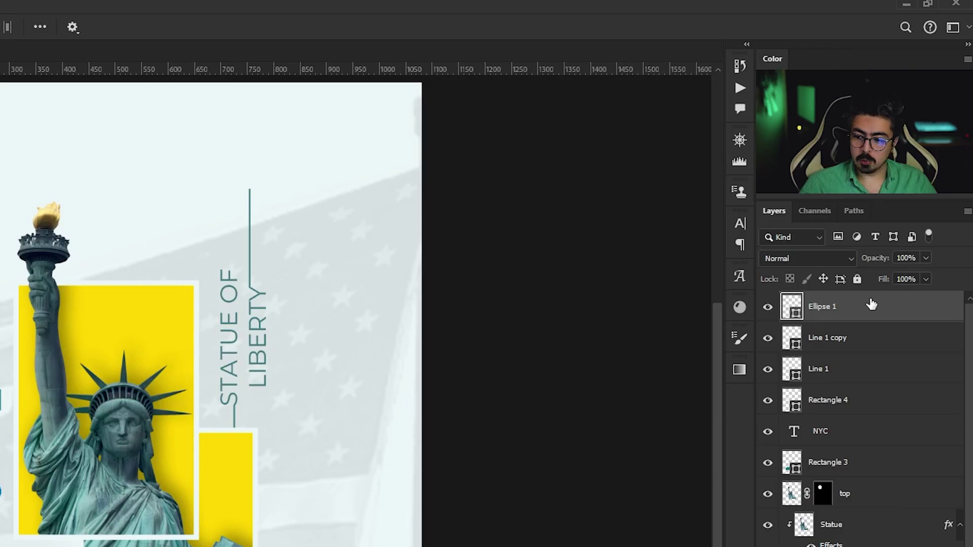
key(ctrl+shift+alt+e)
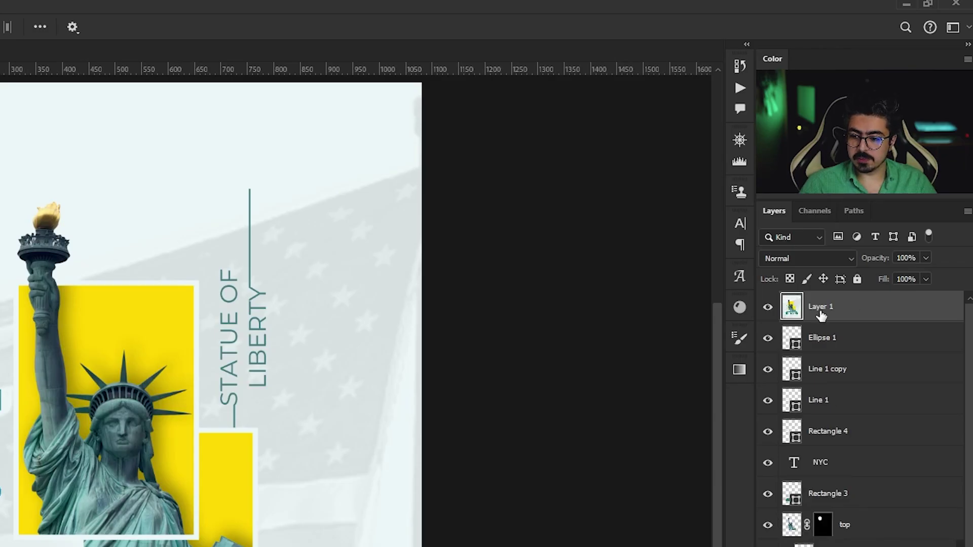